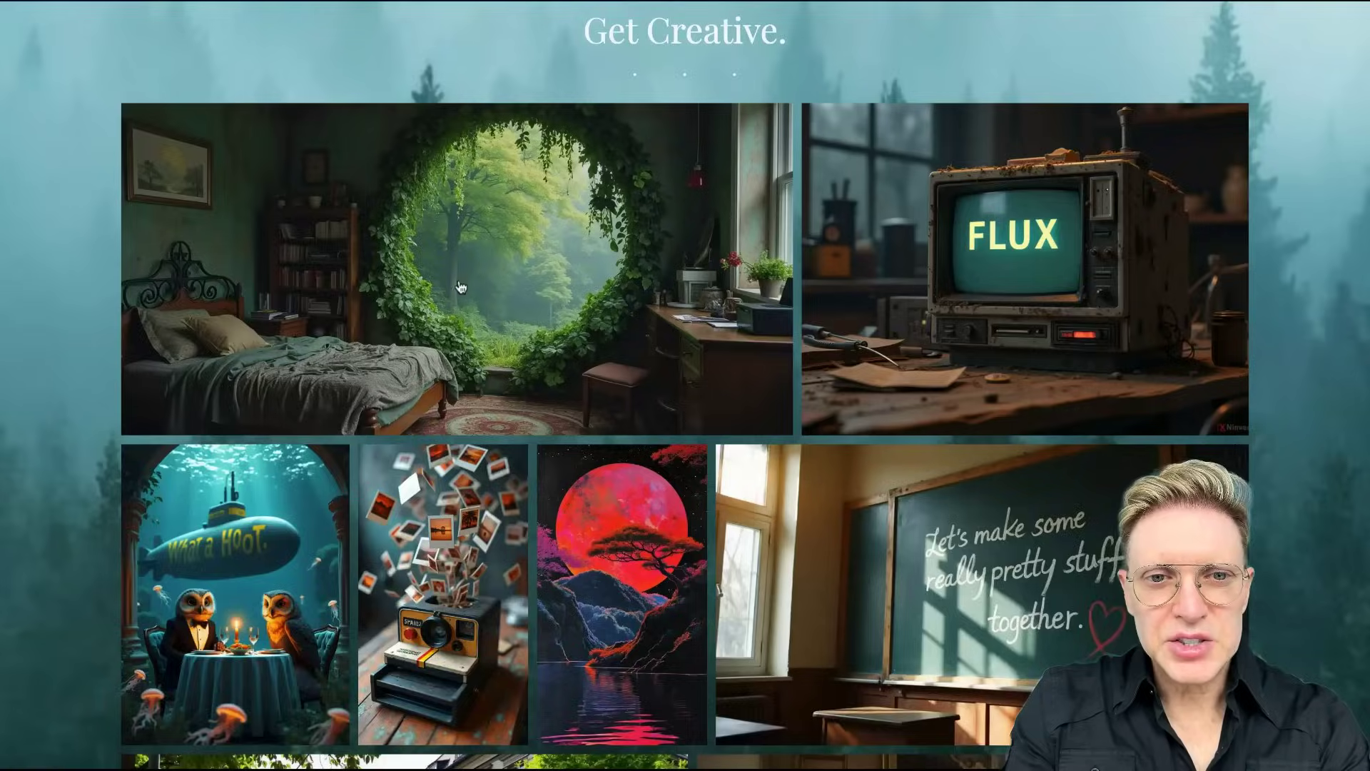
# Step: Enlarge the bedroom forest-portal image from the Get Creative collage to view its prompt caption
pyautogui.click(484, 288)
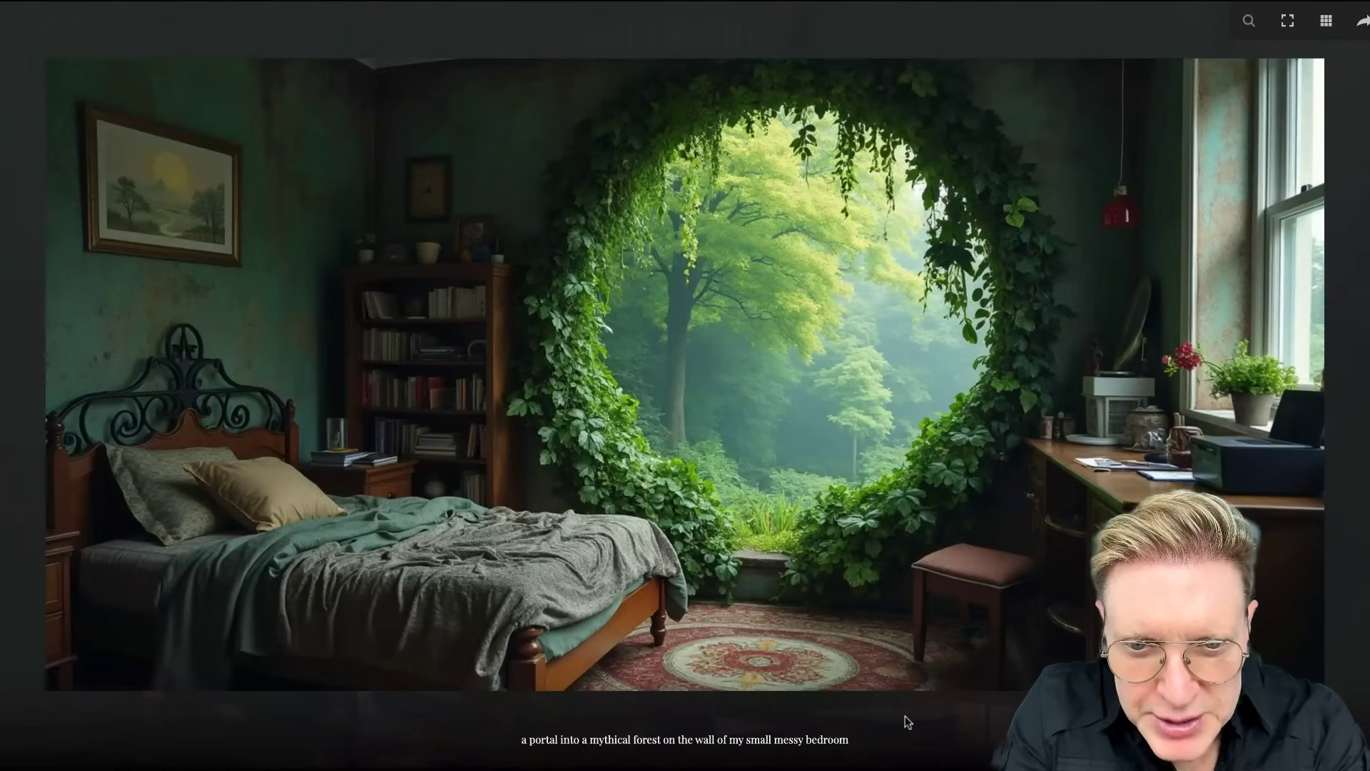
# Step: Page forward through the gallery images to the pixel-art Tokyo street example
pyautogui.press('Right')
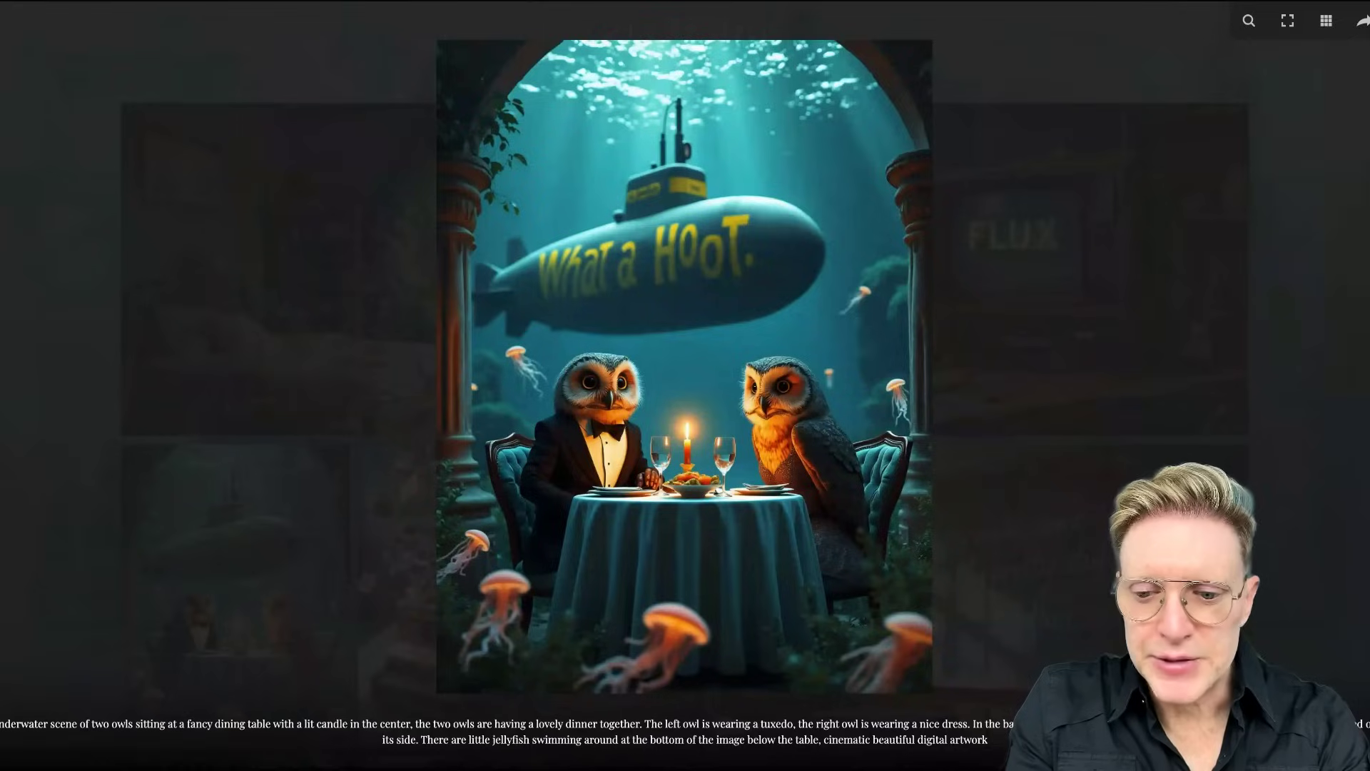
pyautogui.press('Right')
pyautogui.press('Right')
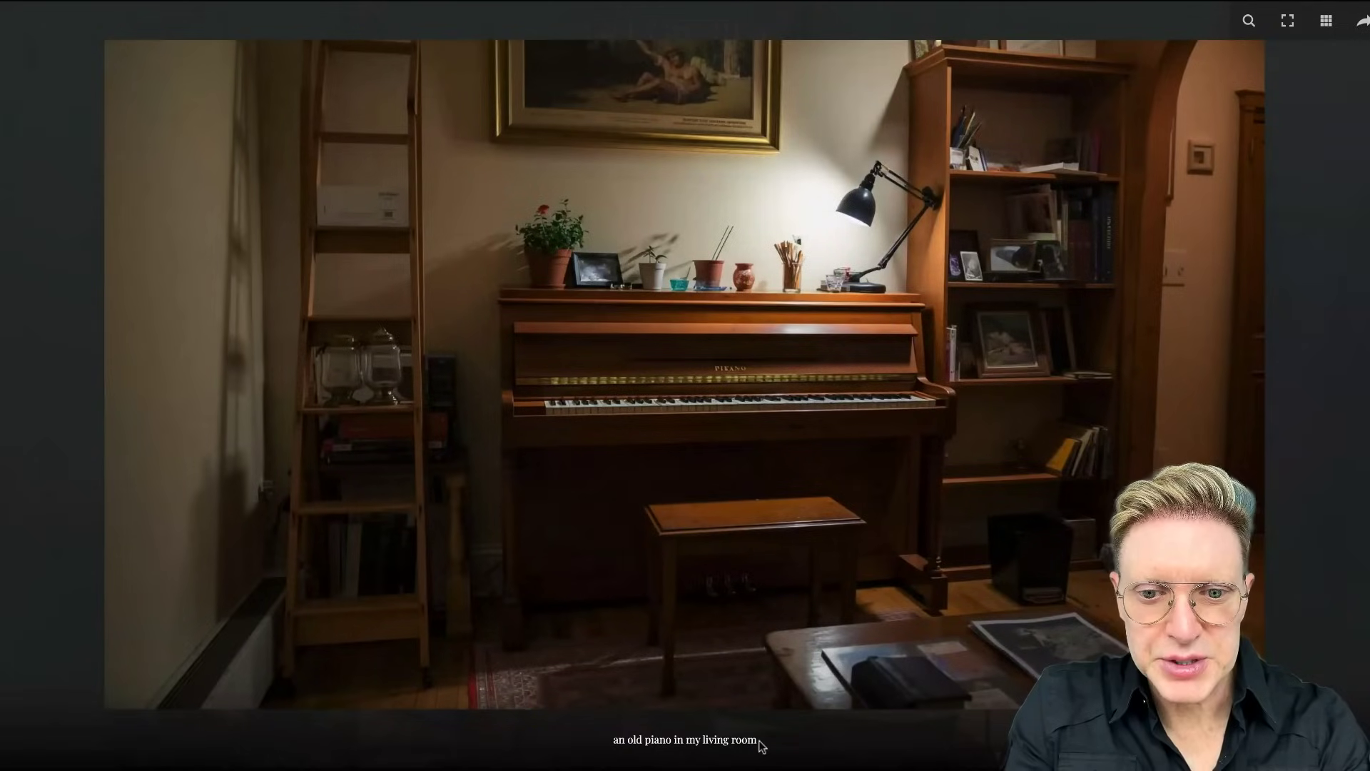
pyautogui.press('Right')
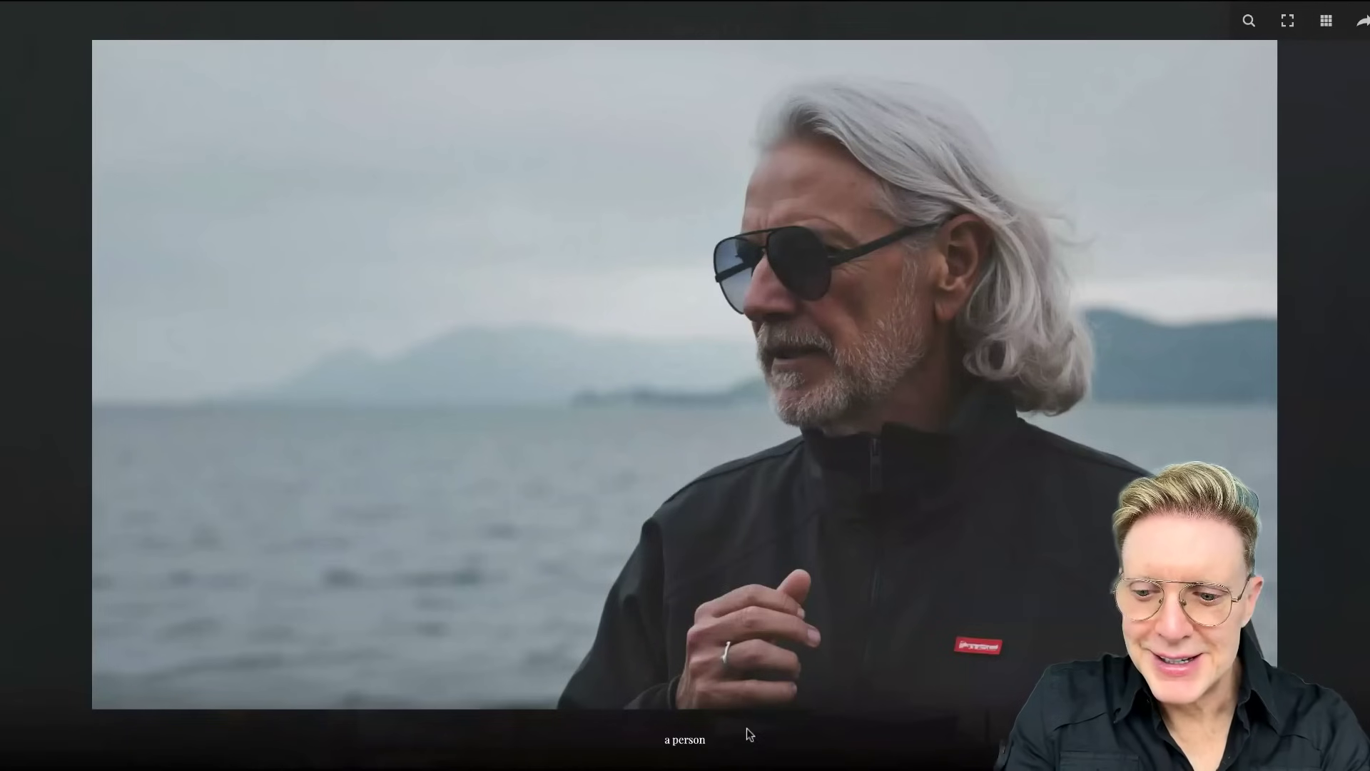
pyautogui.press('Right')
pyautogui.press('Right')
pyautogui.press('Right')
pyautogui.press('Right')
pyautogui.press('Right')
pyautogui.press('Right')
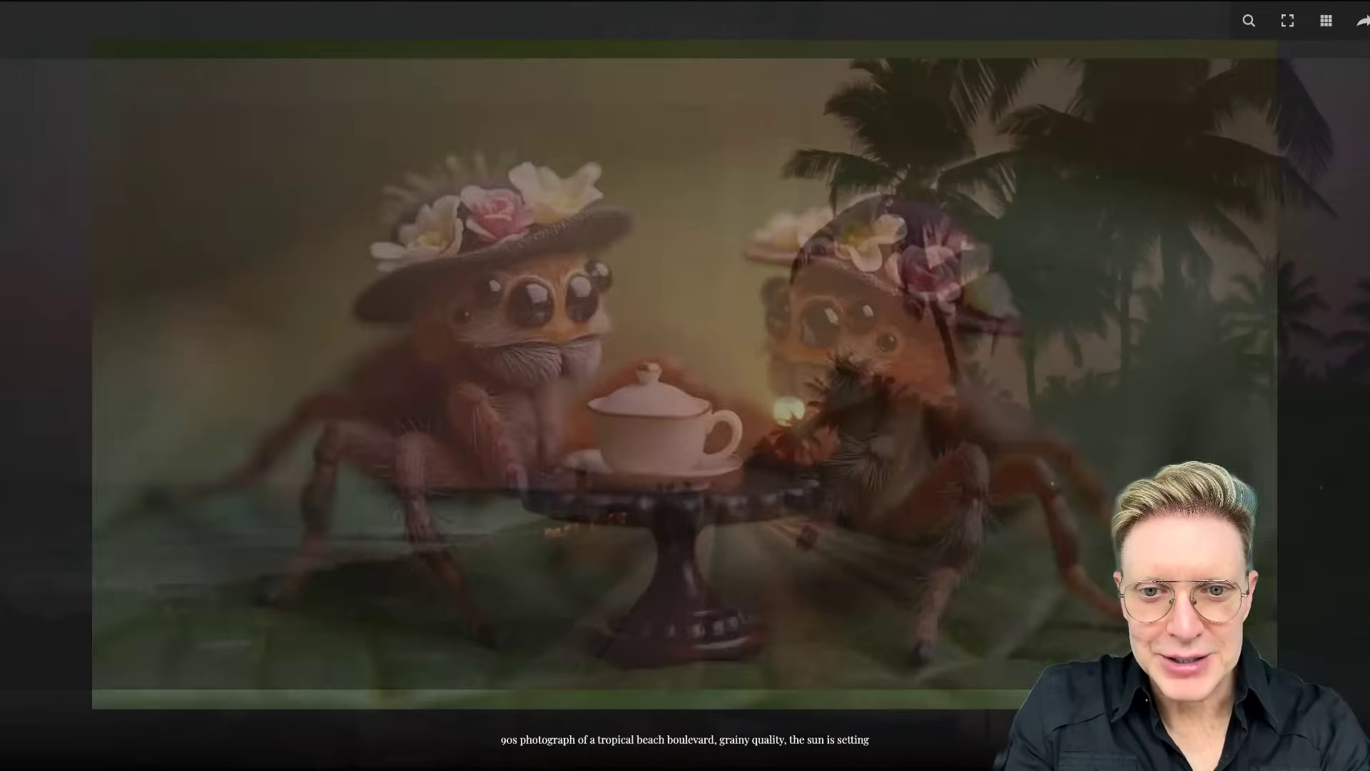
pyautogui.press('Right')
pyautogui.press('Right')
pyautogui.press('Right')
pyautogui.press('Right')
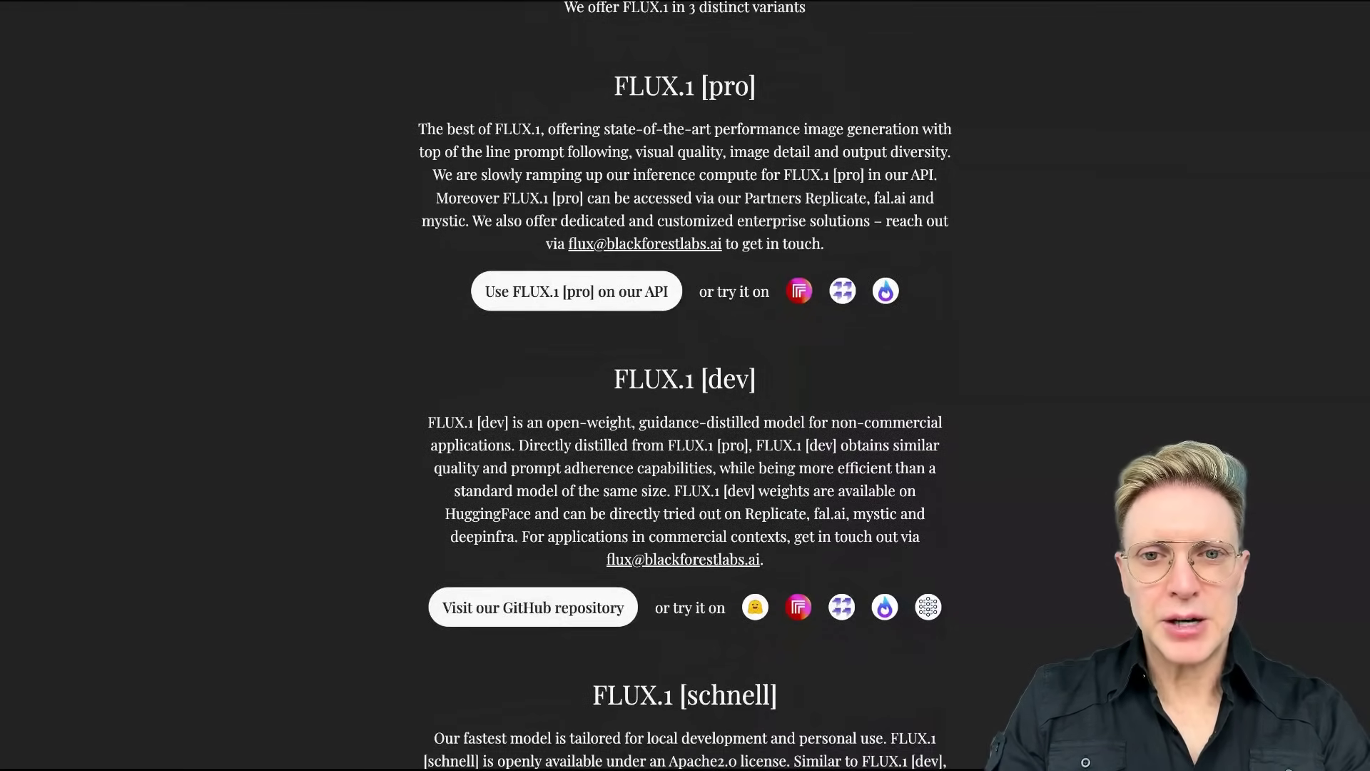
# Step: Scroll to the section describing the FLUX.1 [pro], [dev] and [schnell] variants
pyautogui.scroll(1, 900, 224)
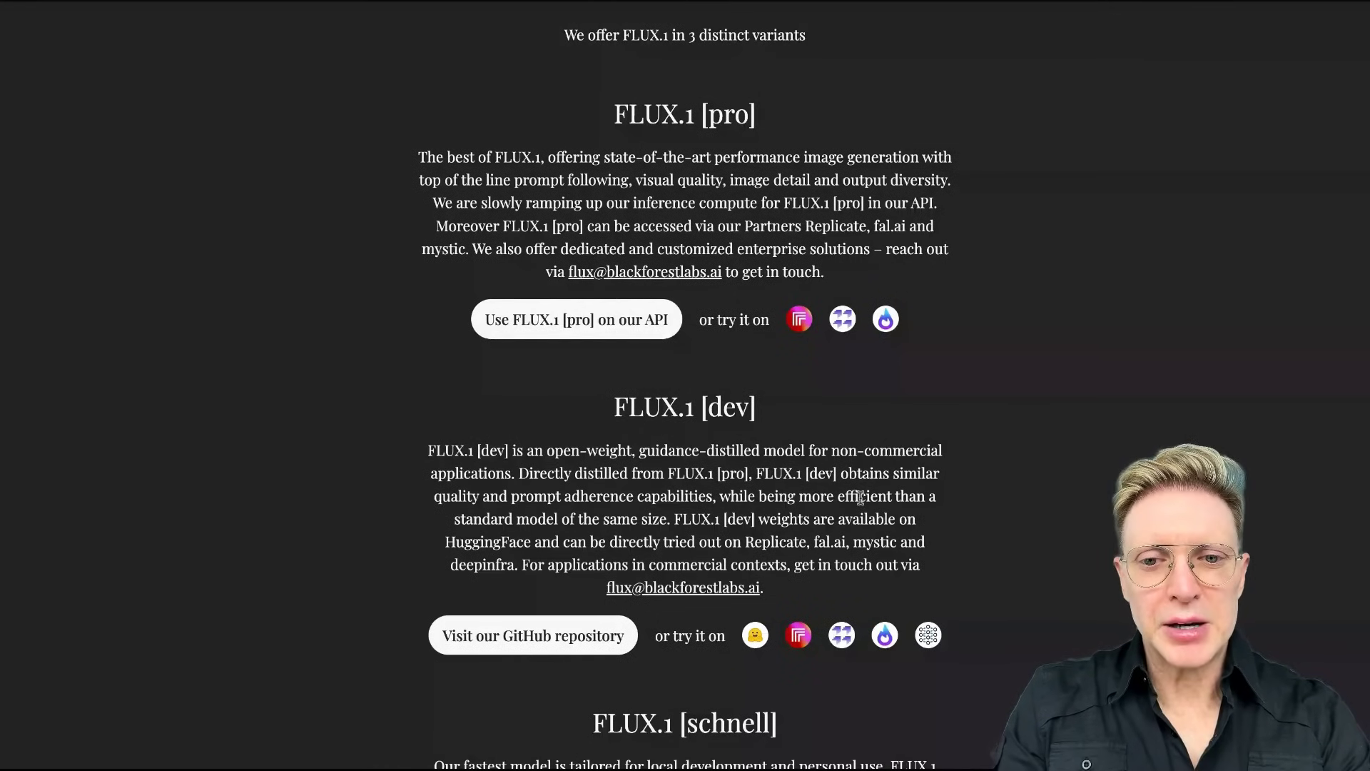
pyautogui.scroll(-2, 860, 498)
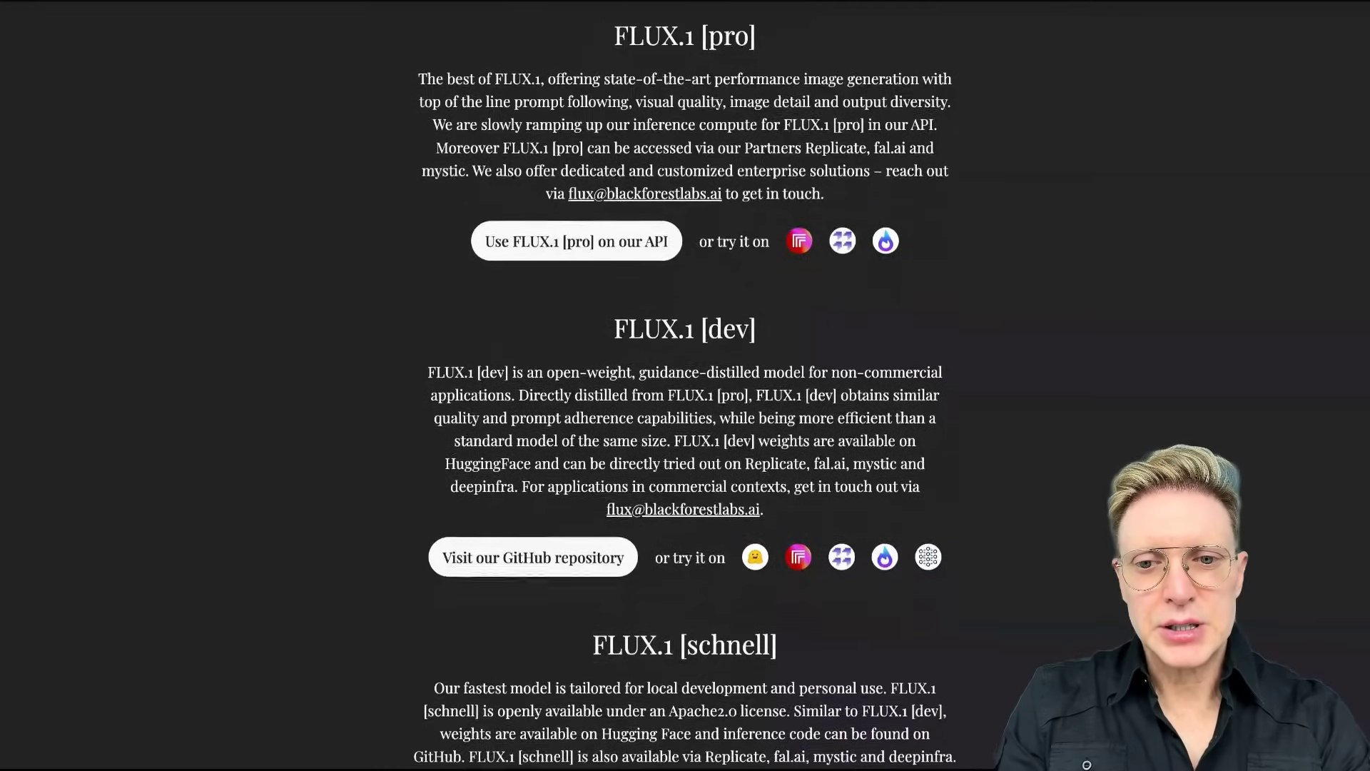
pyautogui.scroll(-3, 685, 385)
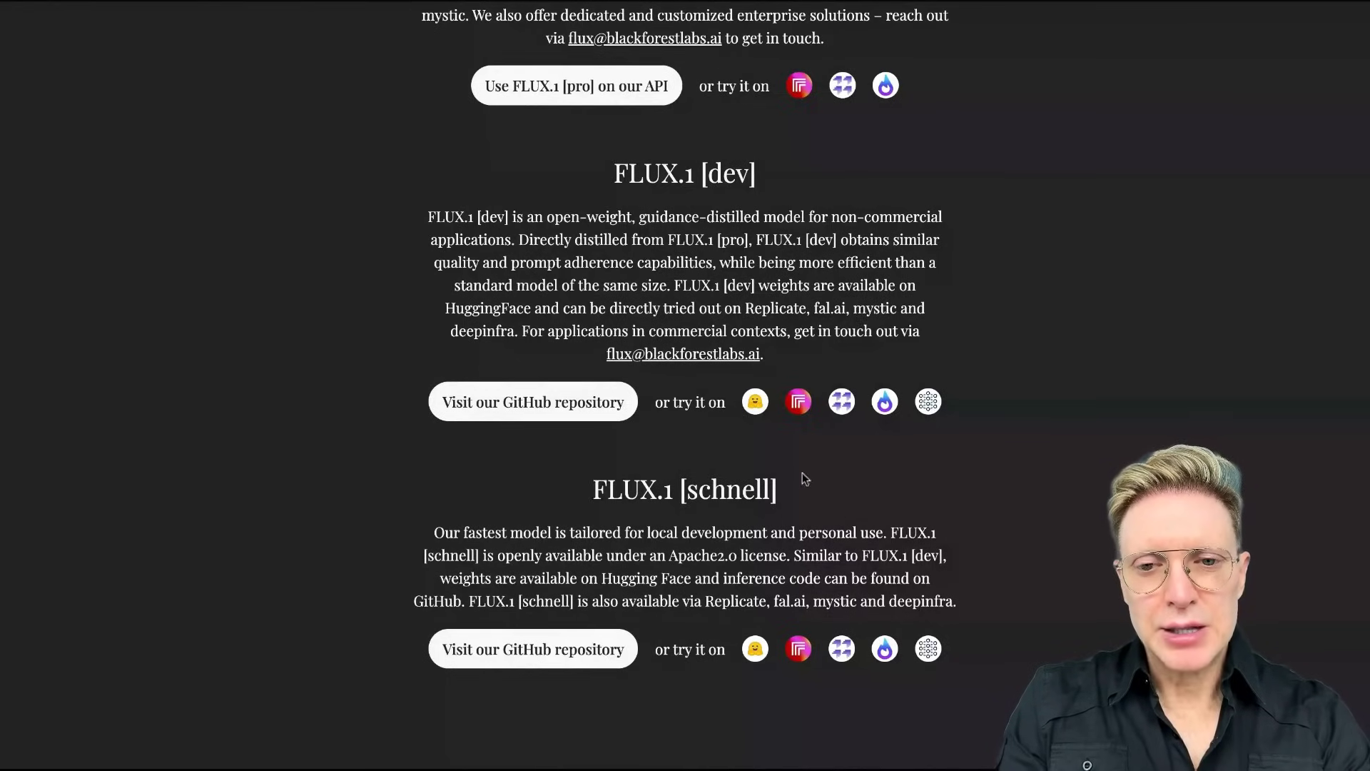
pyautogui.scroll(3, 804, 478)
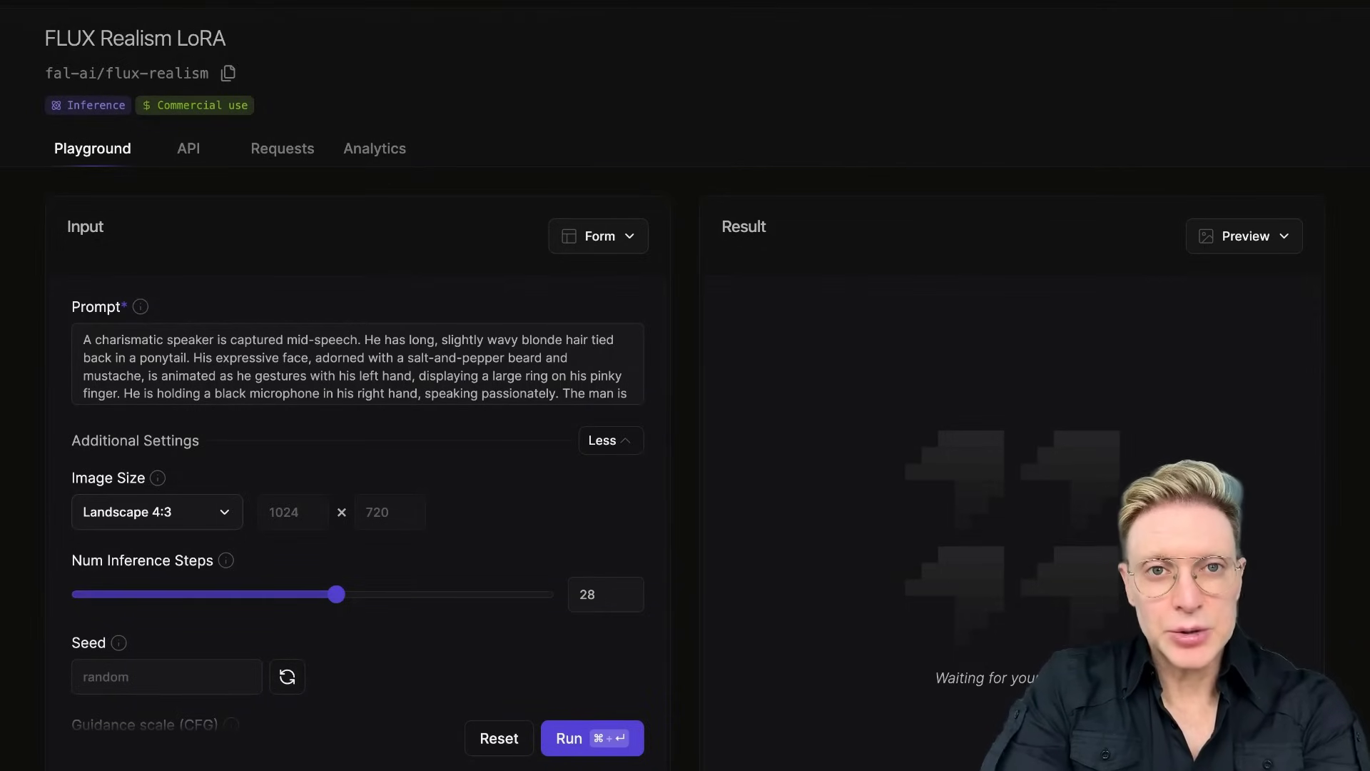
pyautogui.scroll(-3, 289, 288)
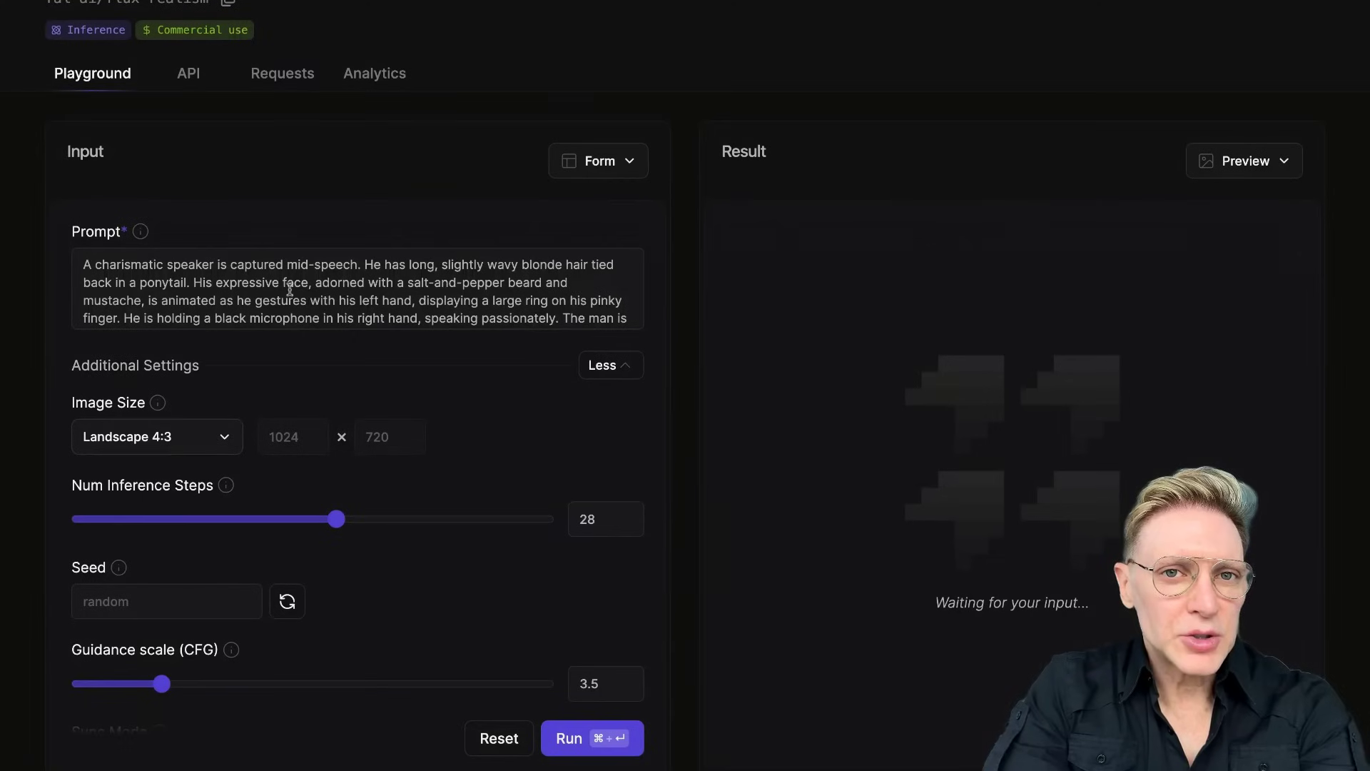
pyautogui.scroll(2, 289, 289)
pyautogui.scroll(3, 283, 358)
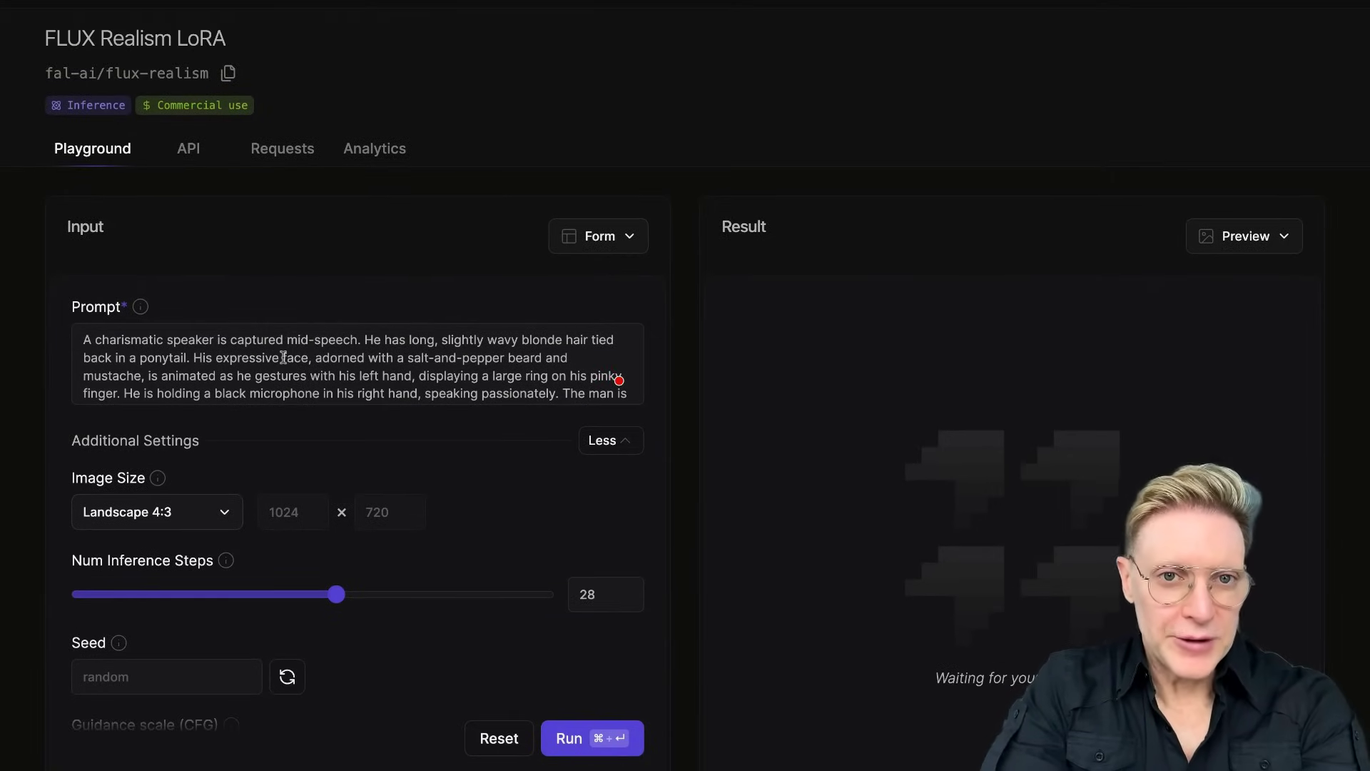
pyautogui.scroll(-1, 619, 381)
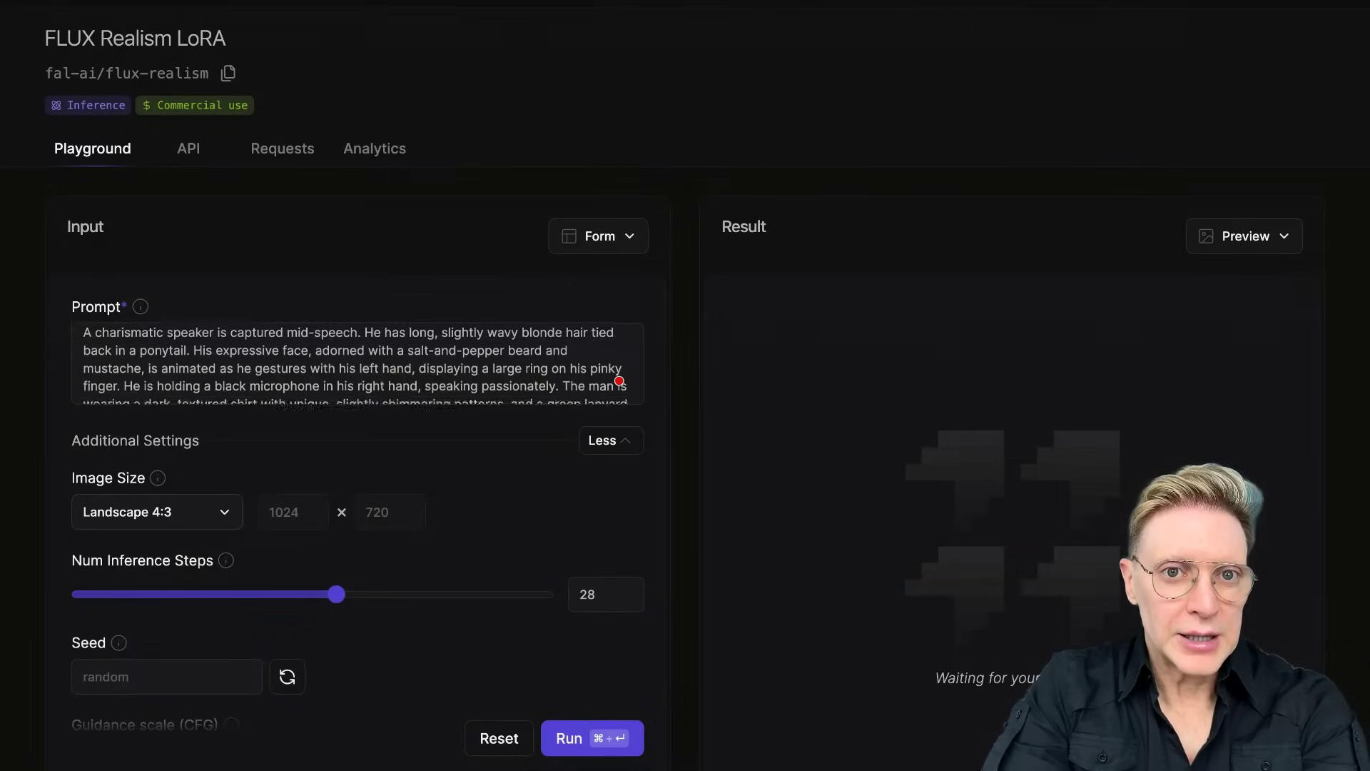
pyautogui.scroll(1, 619, 381)
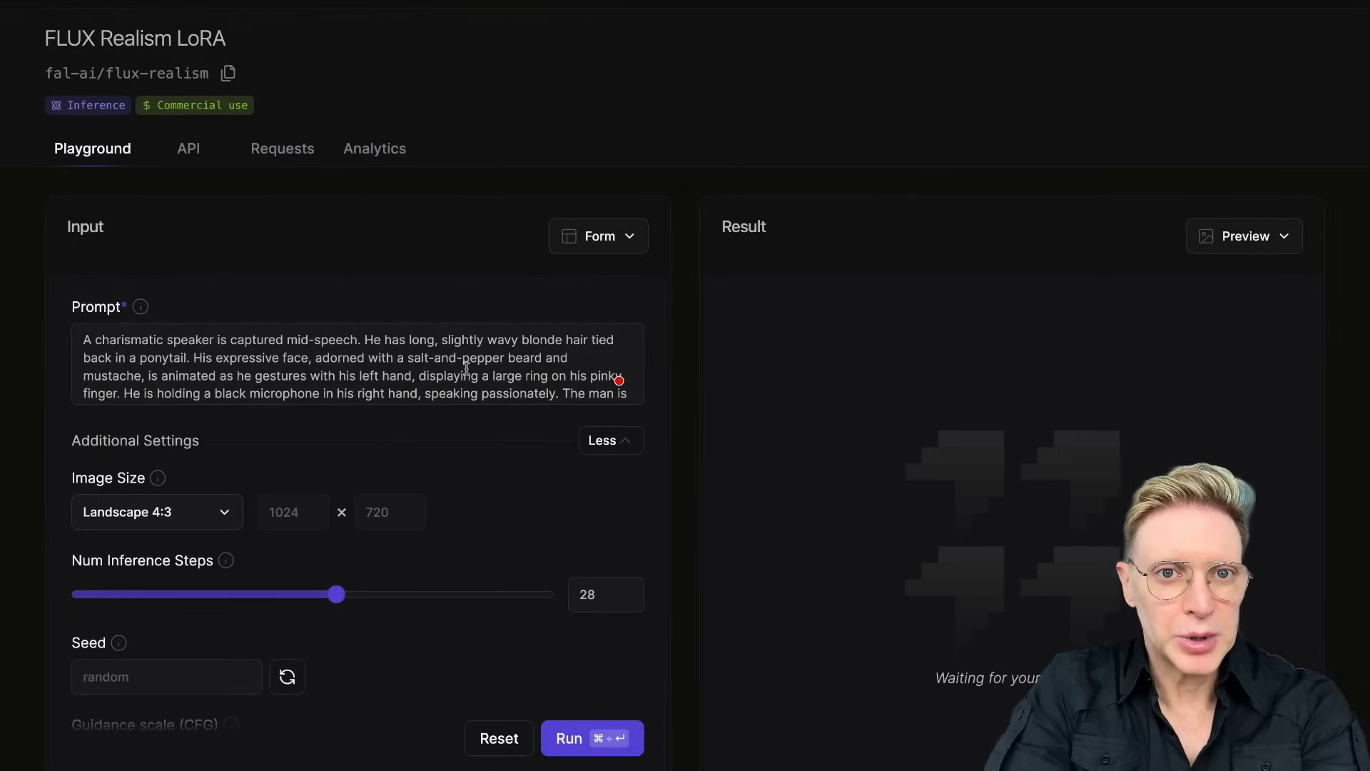
pyautogui.scroll(-3, 421, 318)
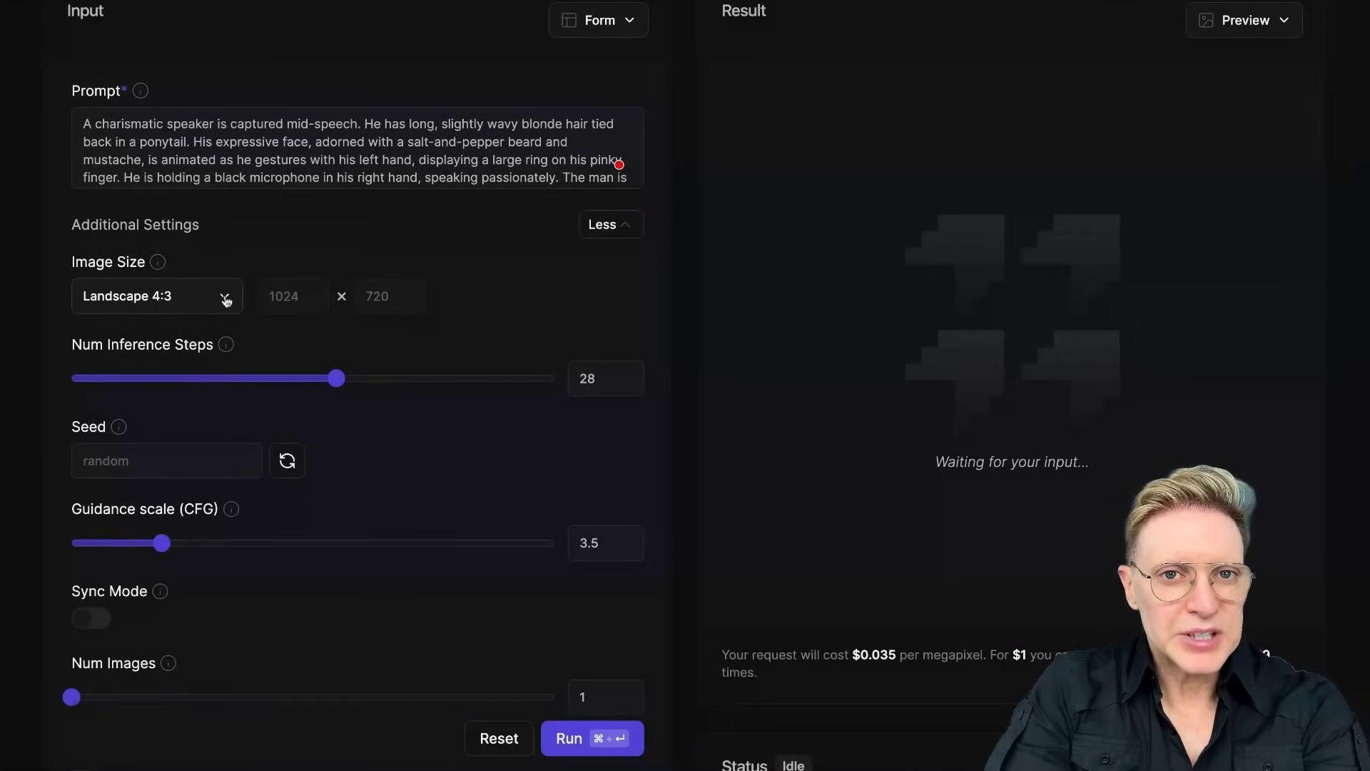
# Step: Review the image size choices, keep Landscape 4:3, and scroll through the remaining settings
pyautogui.click(226, 298)
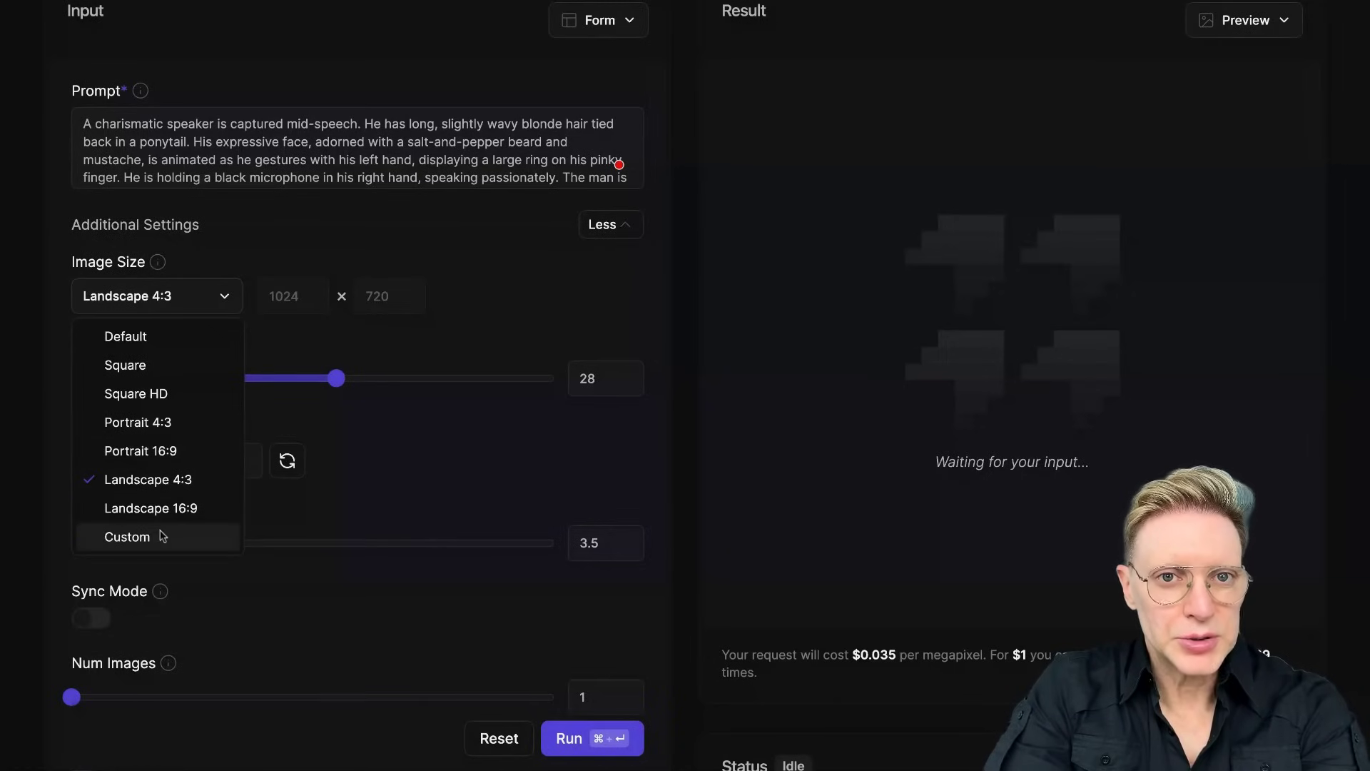
pyautogui.click(440, 301)
pyautogui.scroll(-1, 260, 250)
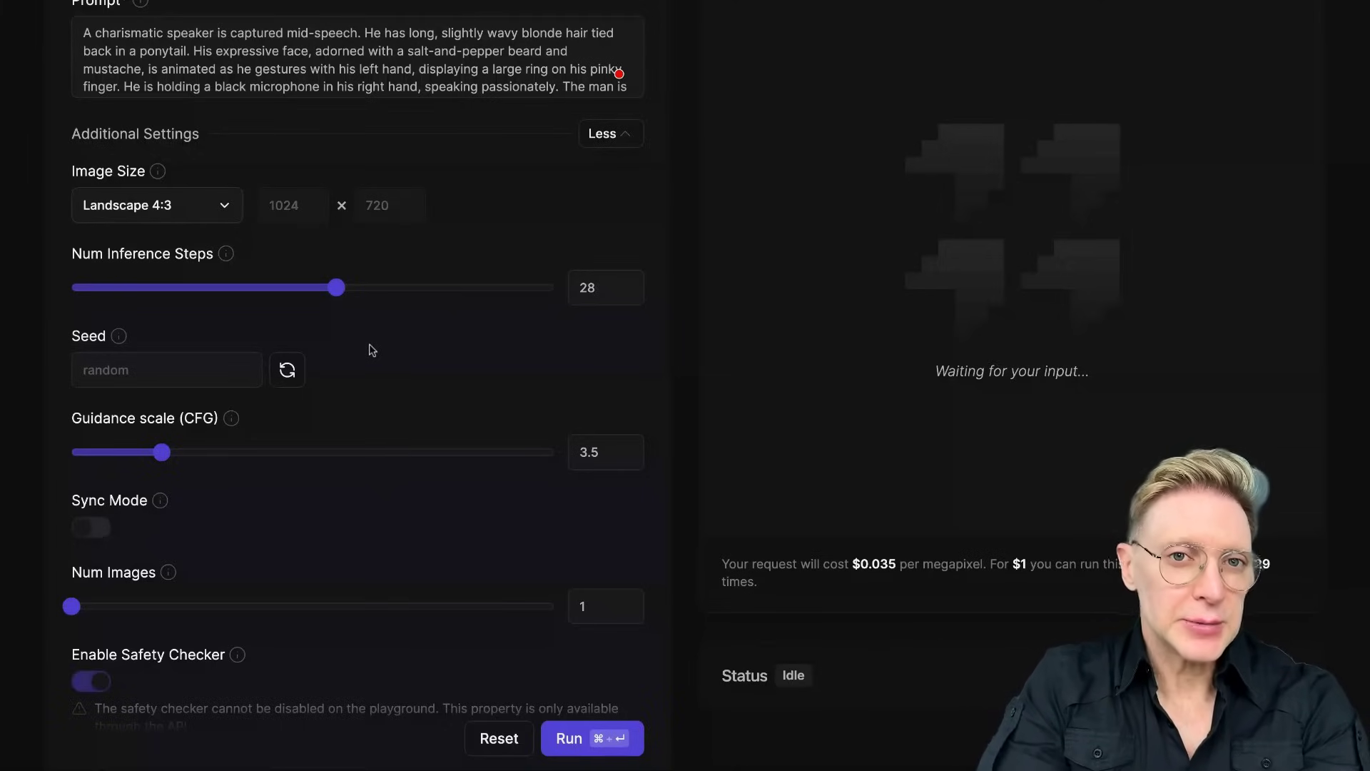
pyautogui.scroll(-1, 214, 347)
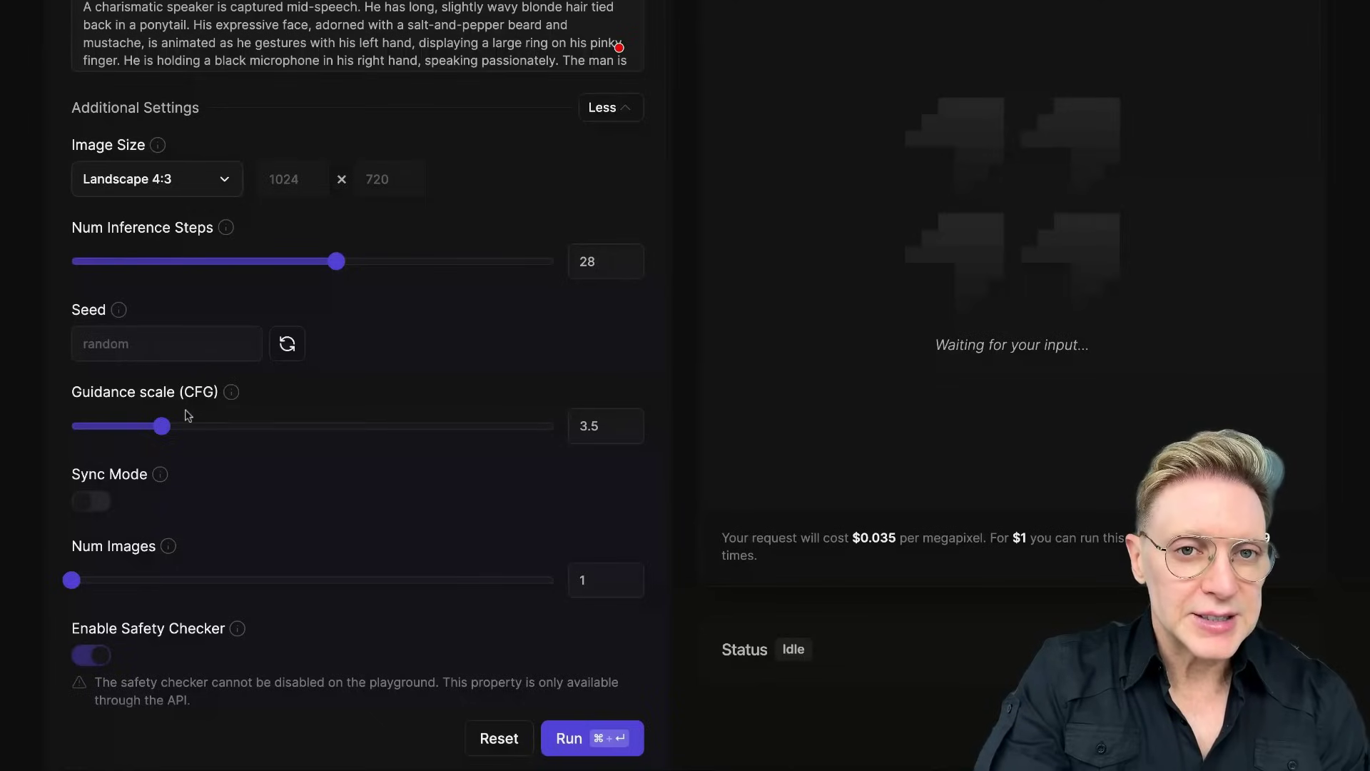
pyautogui.scroll(-2, 211, 429)
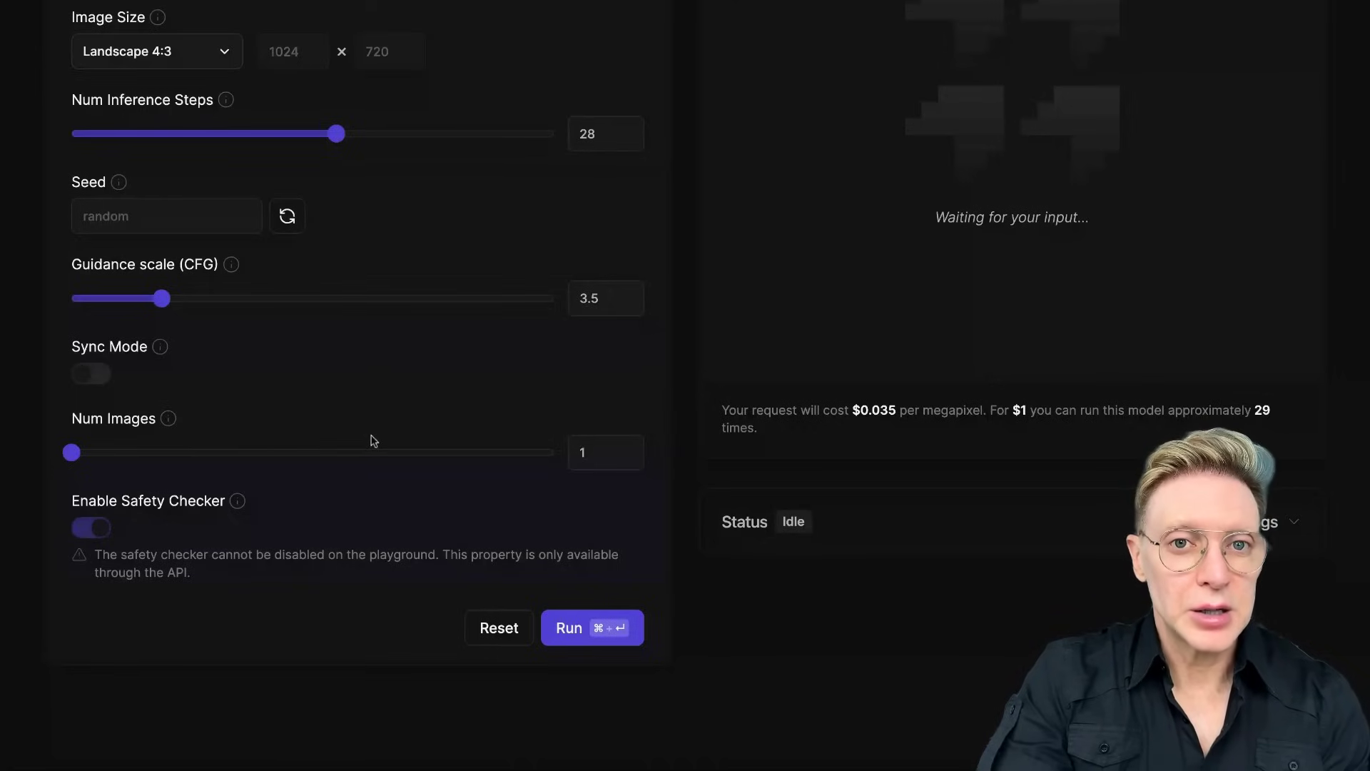
pyautogui.scroll(2, 361, 495)
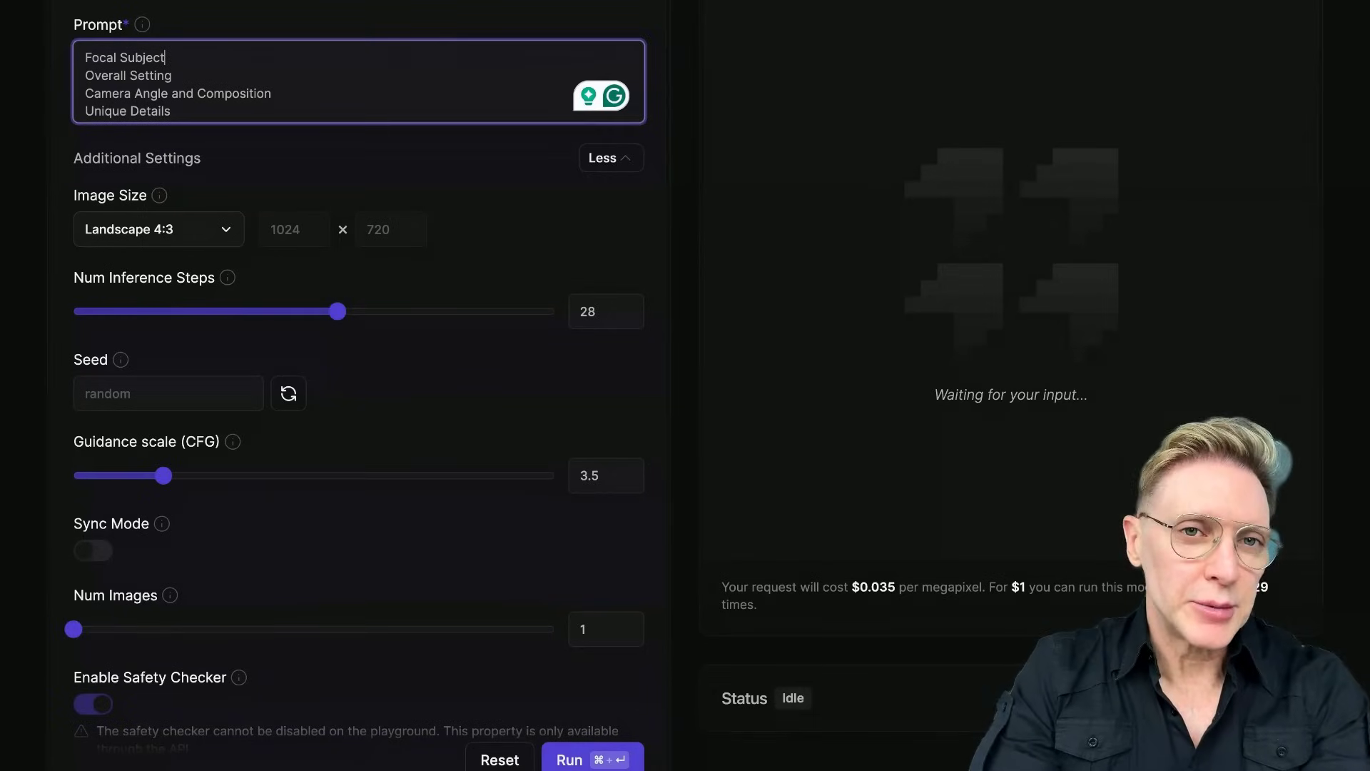
# Step: Scroll through the prompt to review the five headings ending with Style and Mood
pyautogui.scroll(-1, 242, 94)
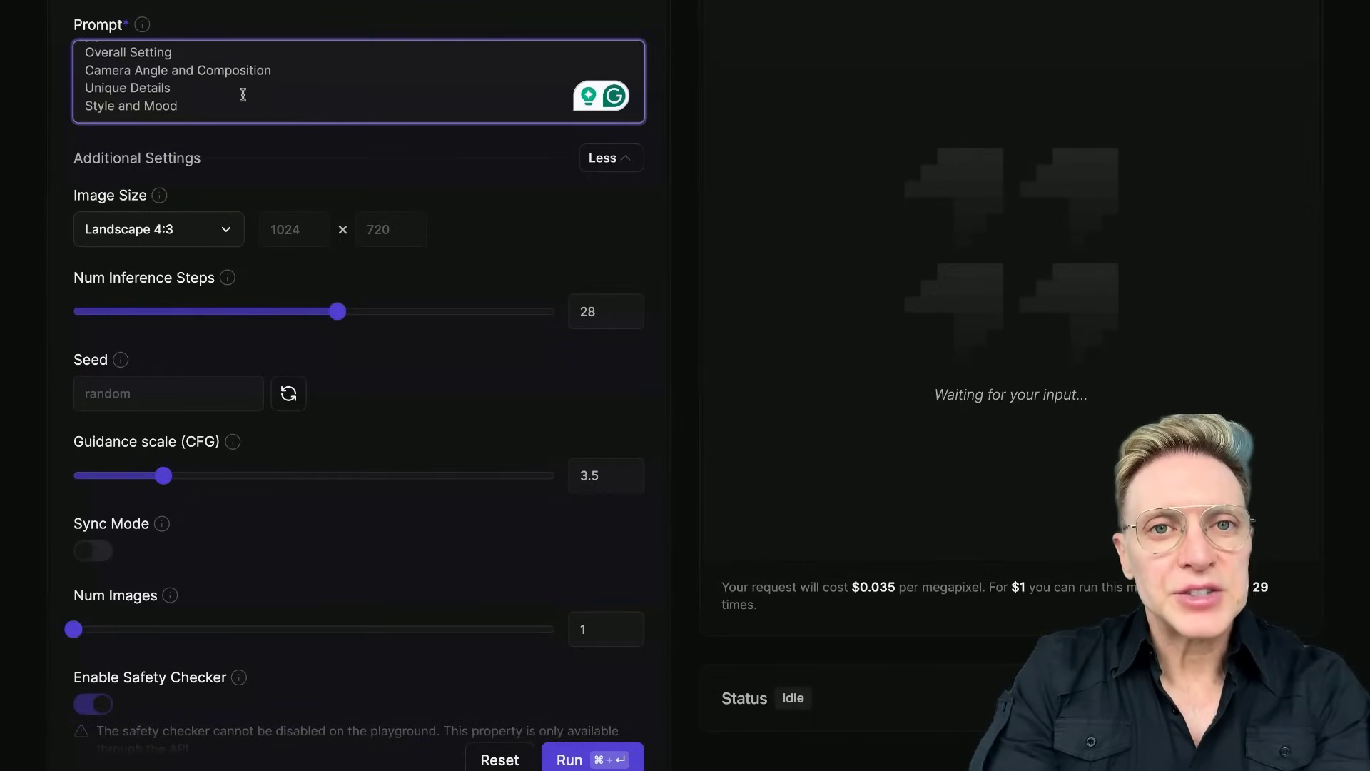
pyautogui.scroll(1, 243, 94)
pyautogui.scroll(-1, 214, 85)
pyautogui.scroll(1, 167, 65)
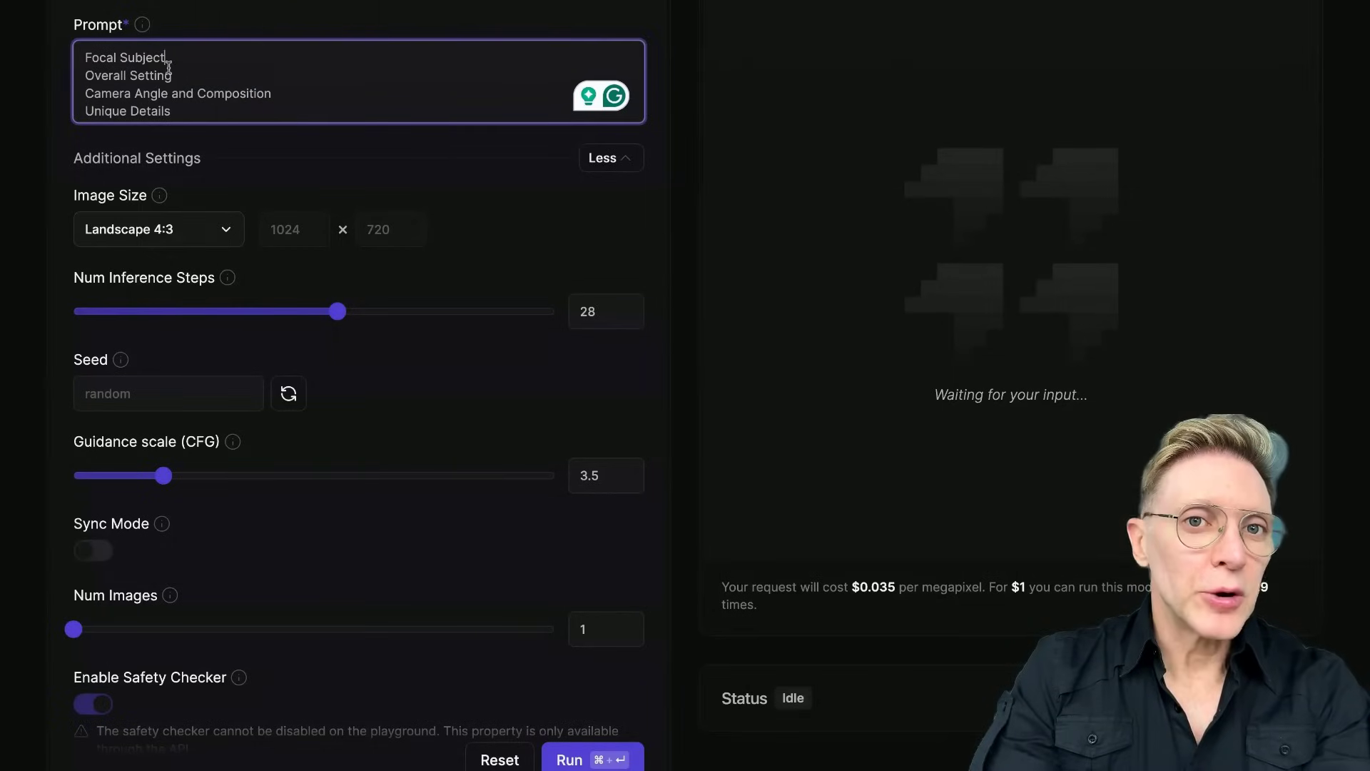
pyautogui.scroll(-1, 189, 66)
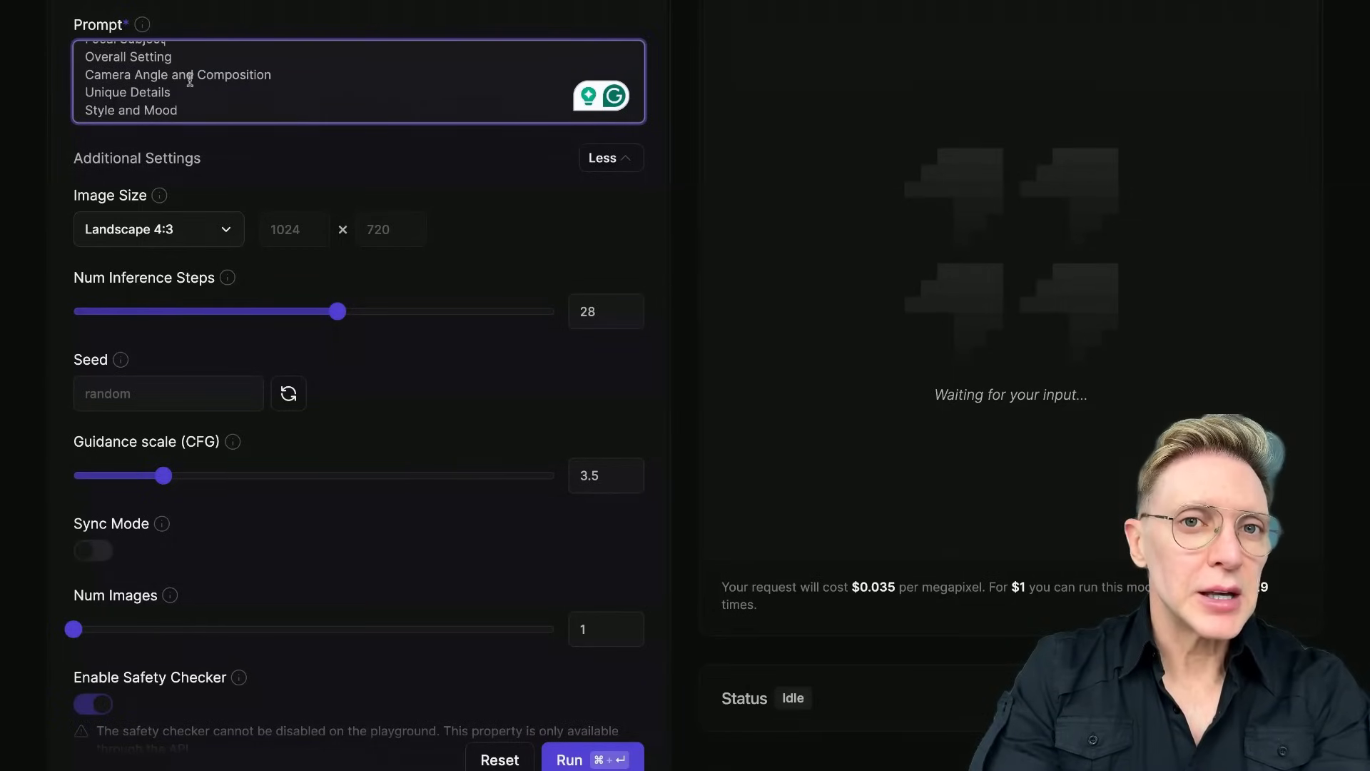
pyautogui.scroll(-1, 197, 96)
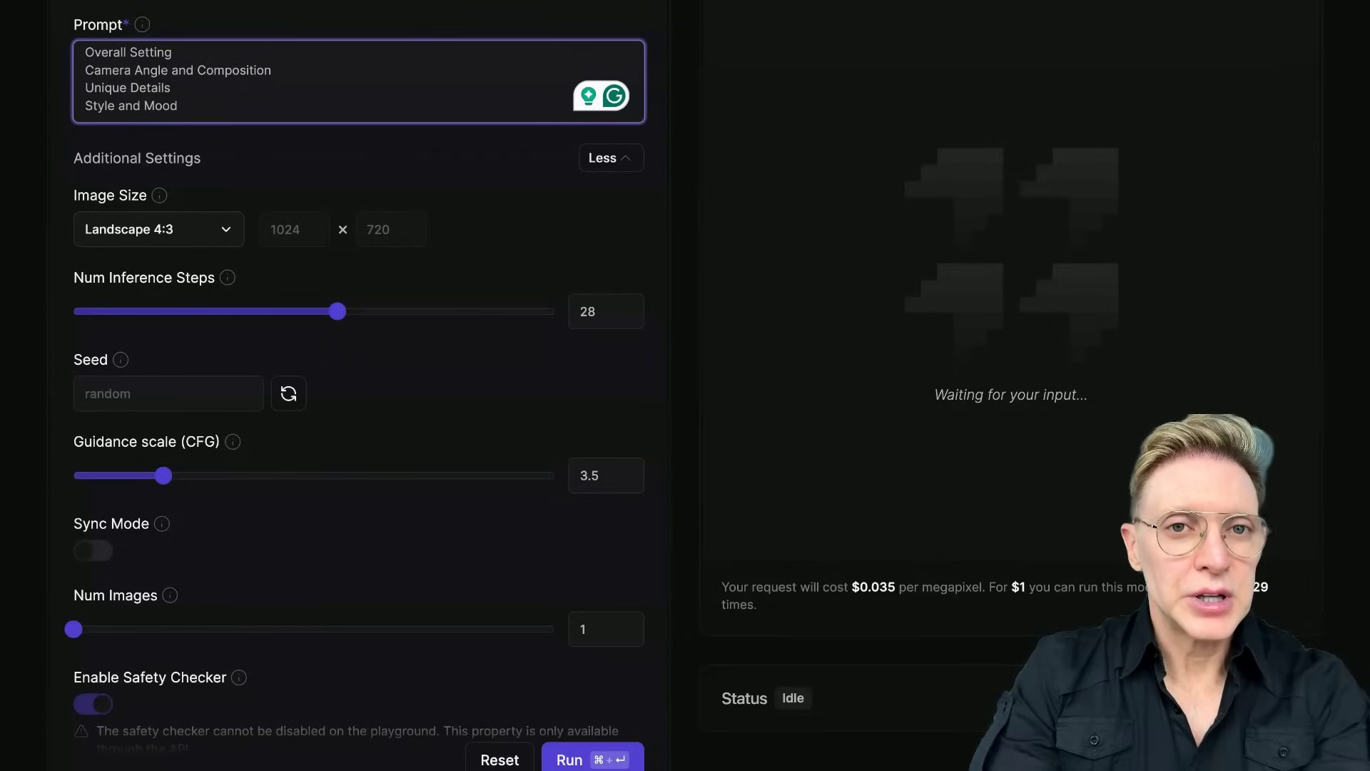
pyautogui.scroll(2, 190, 78)
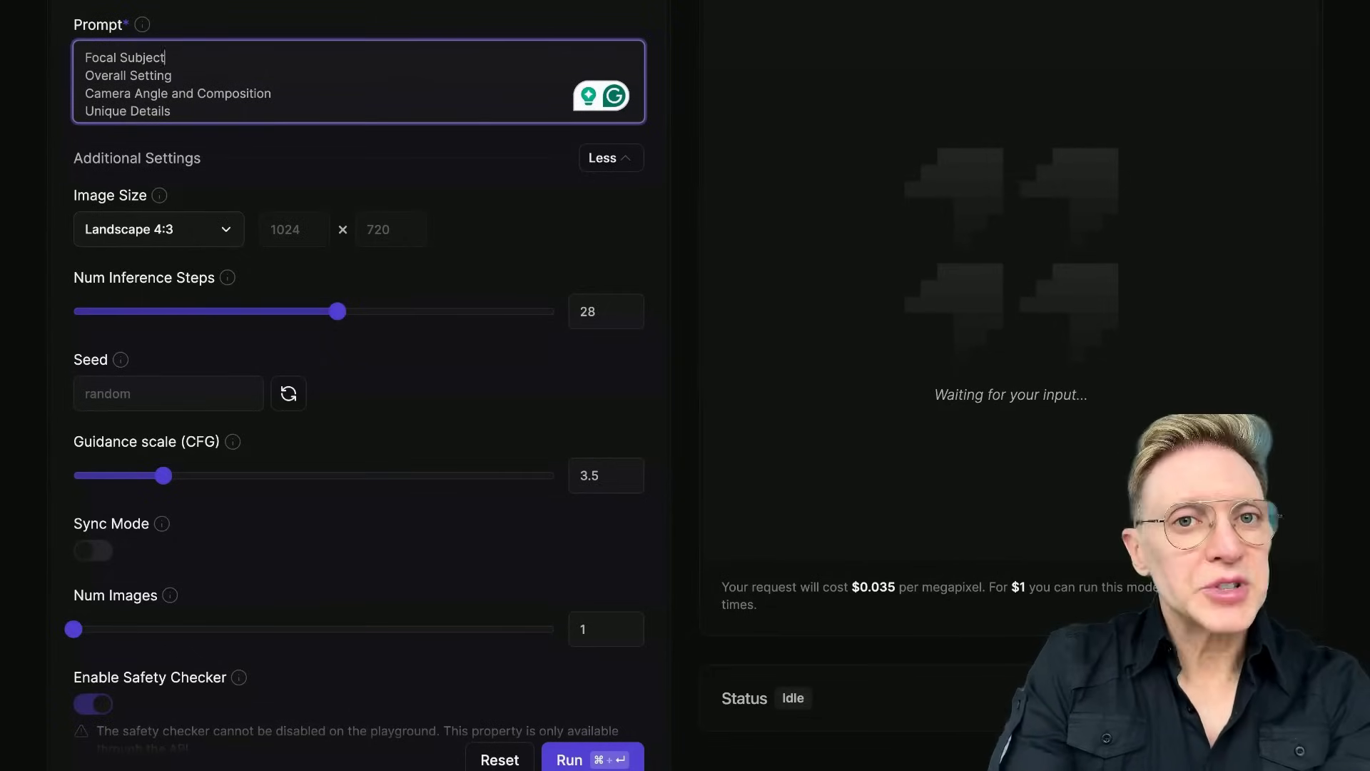
# Step: Add descriptions for the woman in a vintage car, coastal road setting, and outside-car camera angle
pyautogui.press('Return')
pyautogui.write('* A beautiful woman sitting in a vintage car.')
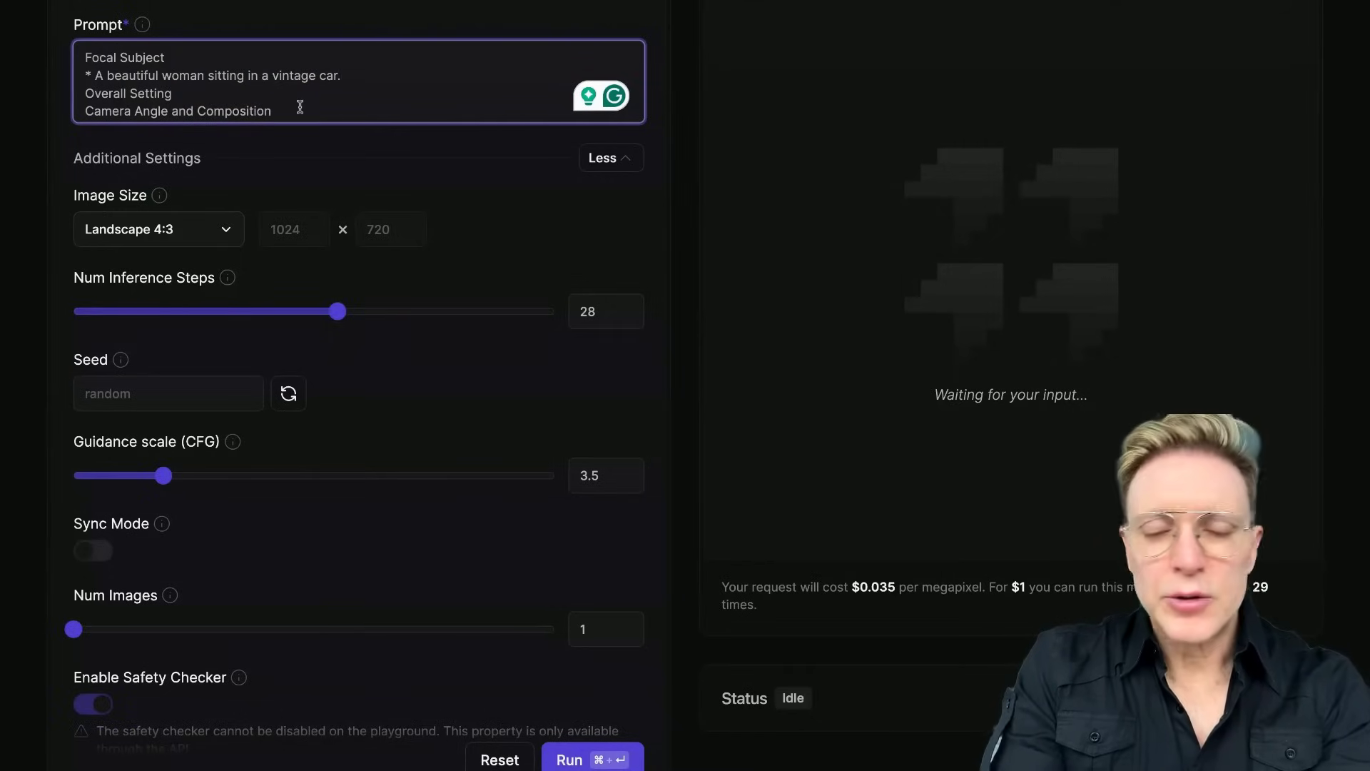
pyautogui.press('Return')
pyautogui.write('* She is parked along a scenic coastal road, with the ocean waves crashing in the background.')
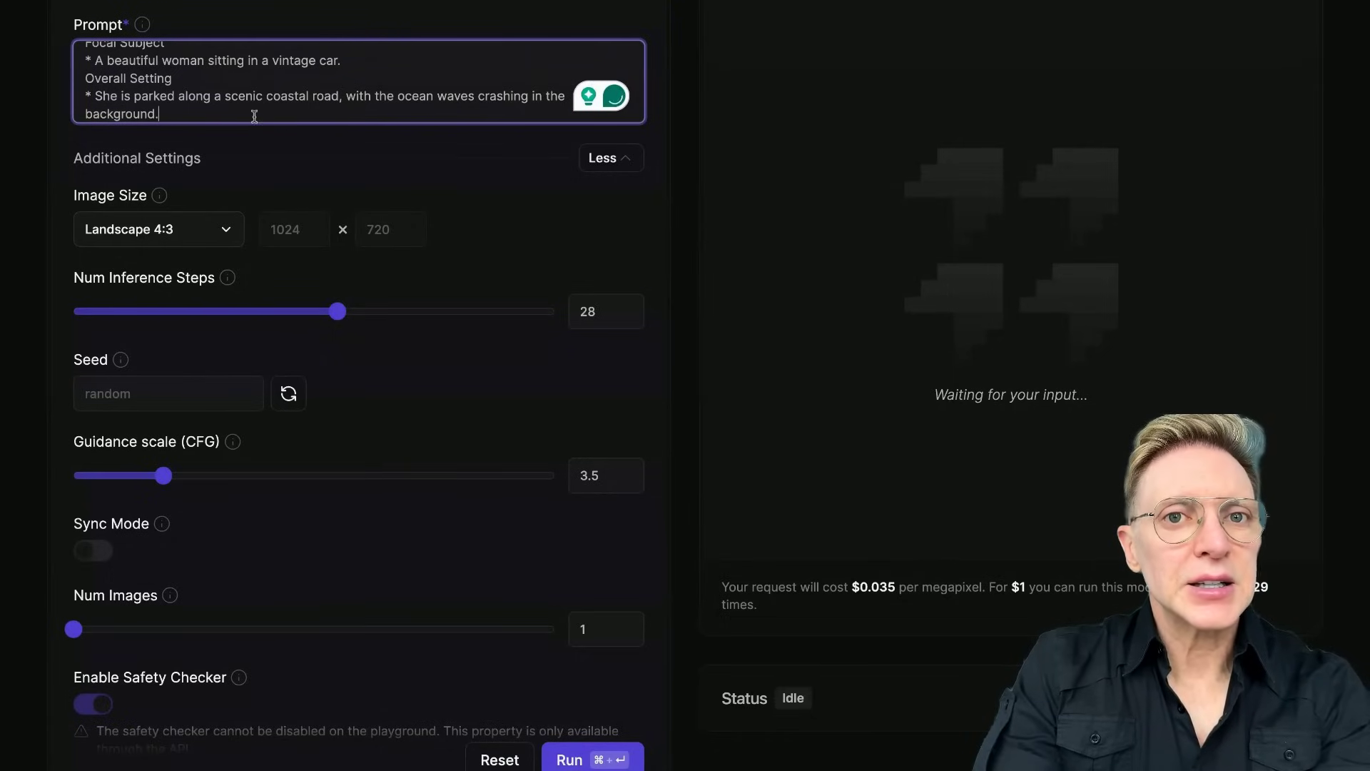
pyautogui.scroll(-1, 264, 111)
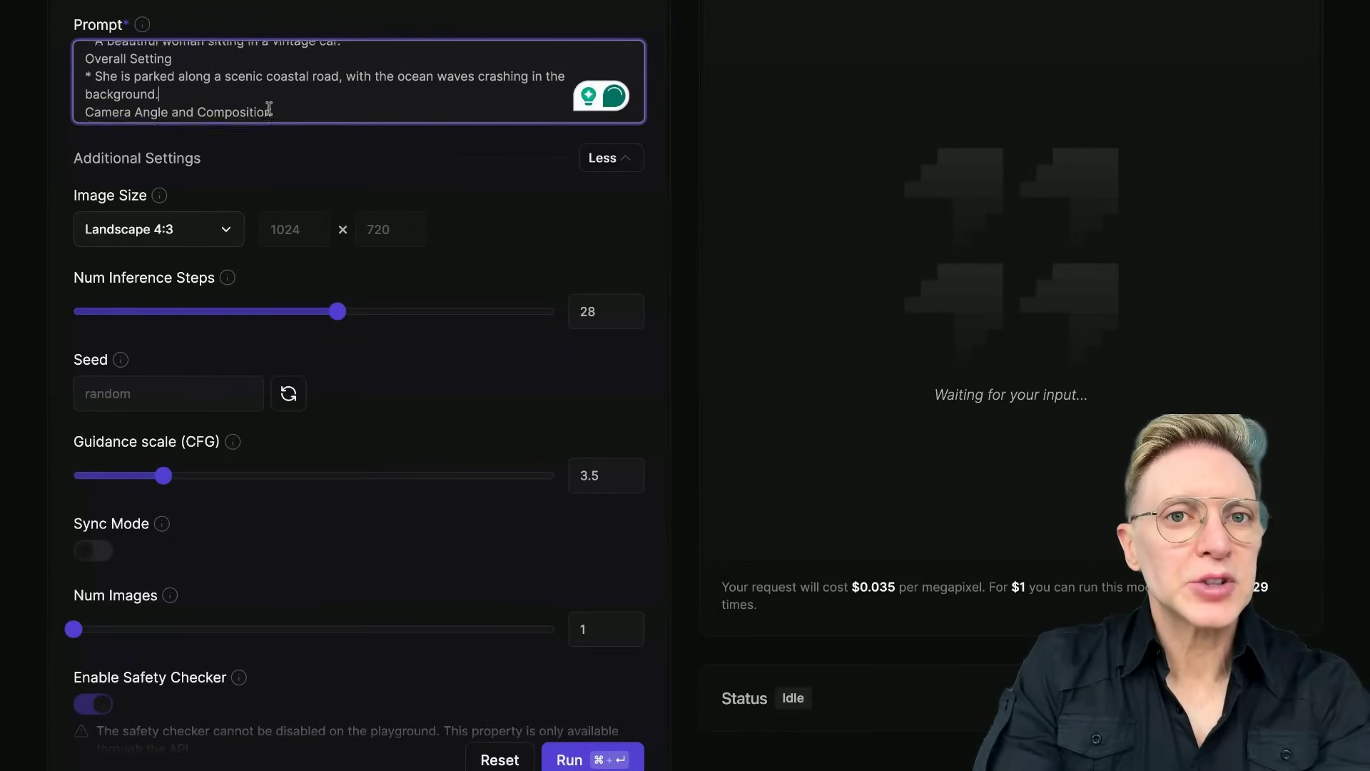
pyautogui.scroll(-1, 269, 108)
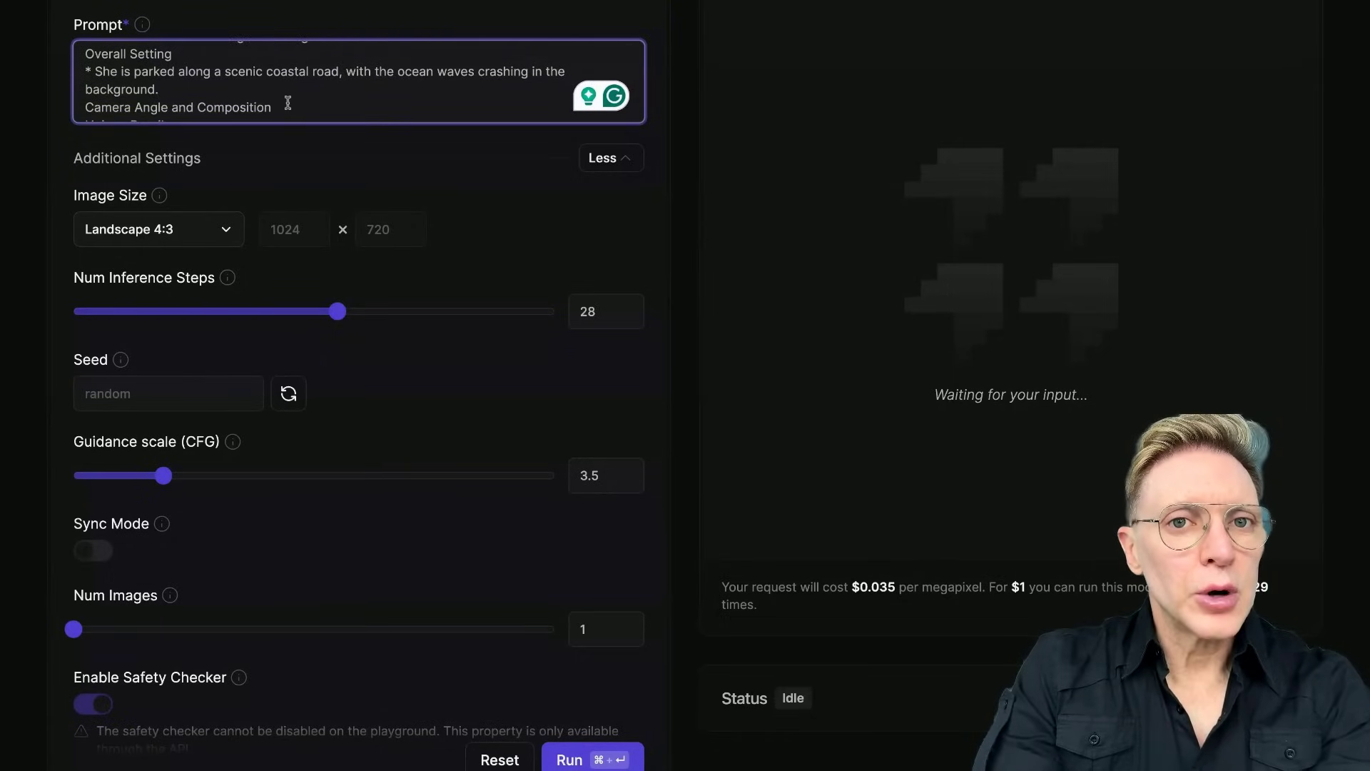
pyautogui.press('Return')
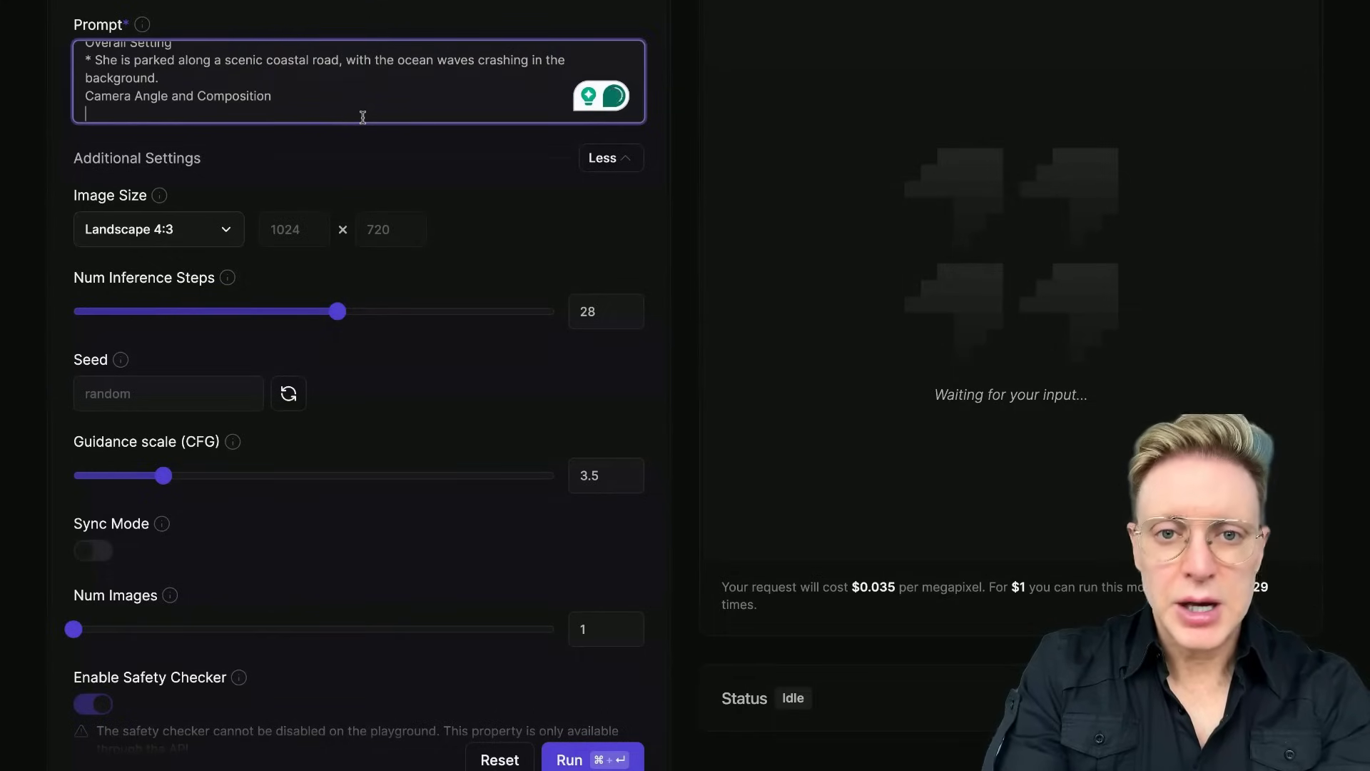
pyautogui.write('* The camera is placed outside the car, capturing her through the open window from a side angle, with the coastline visible through the windshield.')
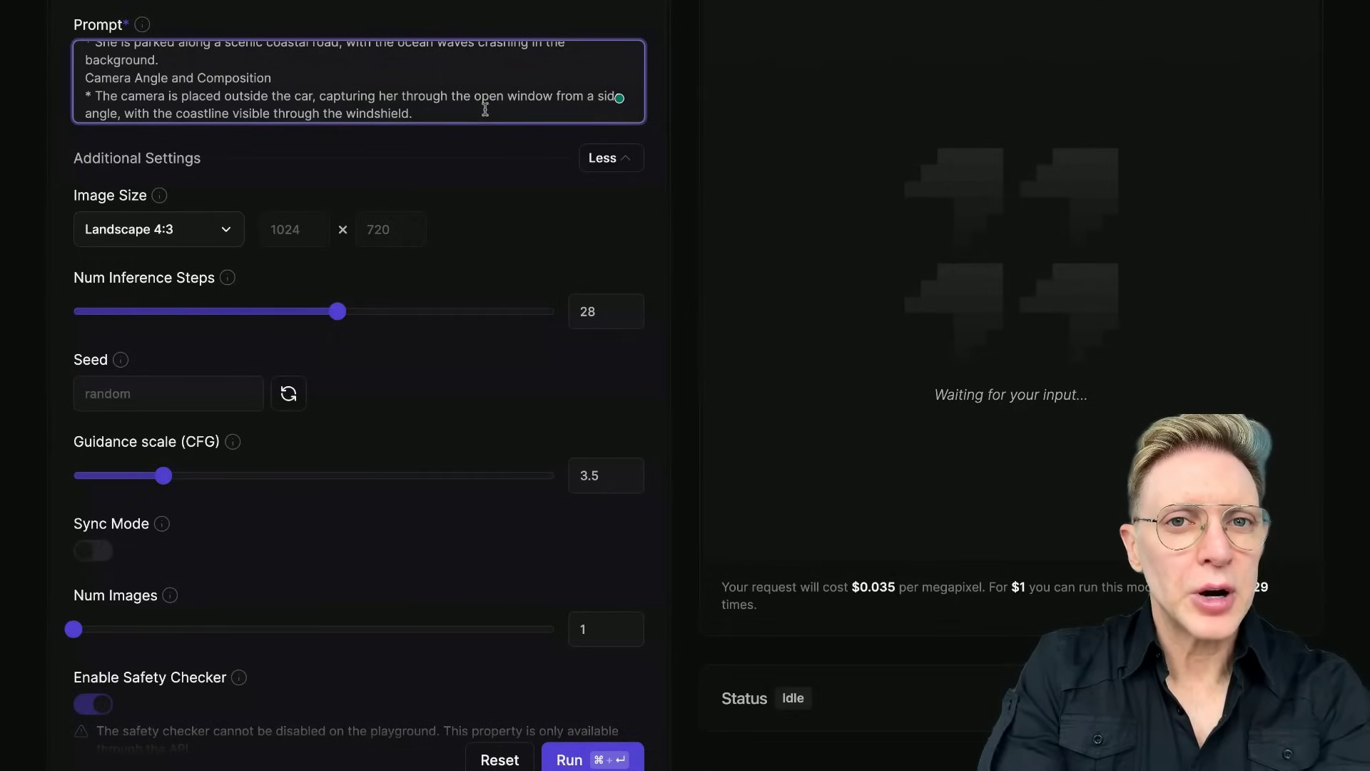
# Step: Add the hat, sunglasses and scarf details and the sunny classic-glamour mood description
pyautogui.press('Return')
pyautogui.write('Unique Details')
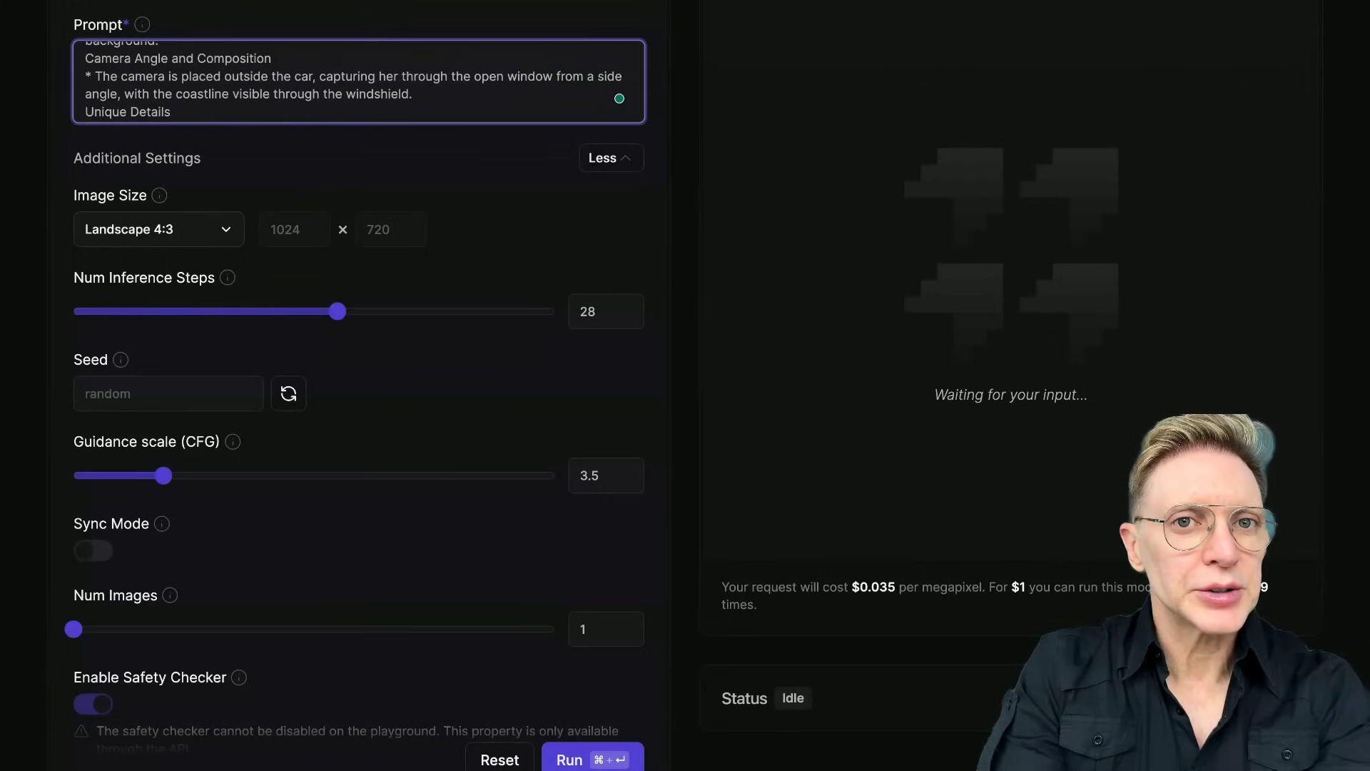
pyautogui.press('Return')
pyautogui.write('Style and Mood')
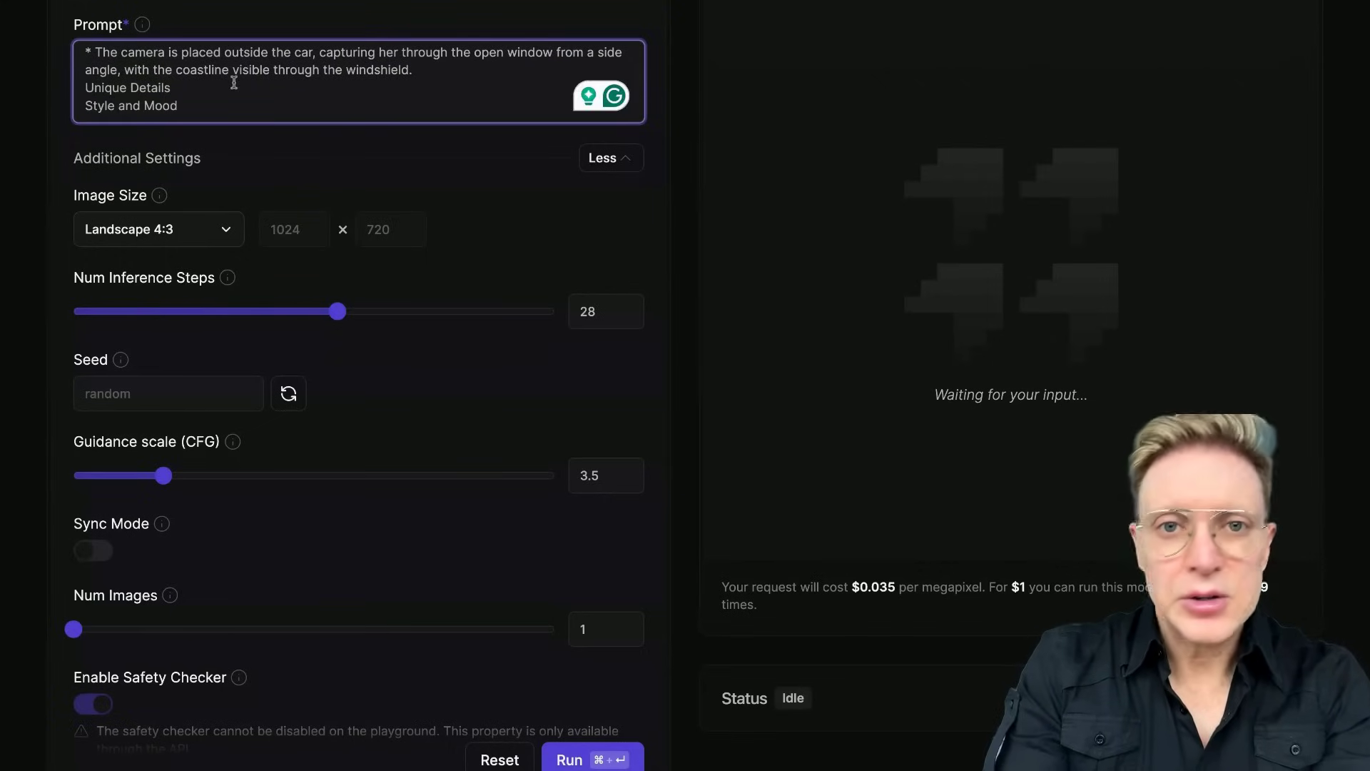
pyautogui.click(234, 82)
pyautogui.press('Return')
pyautogui.write('* She wears a chic, wide-brimmed hat and large sunglasses, with a silk scarf tied around her neck, fluttering in the wind.')
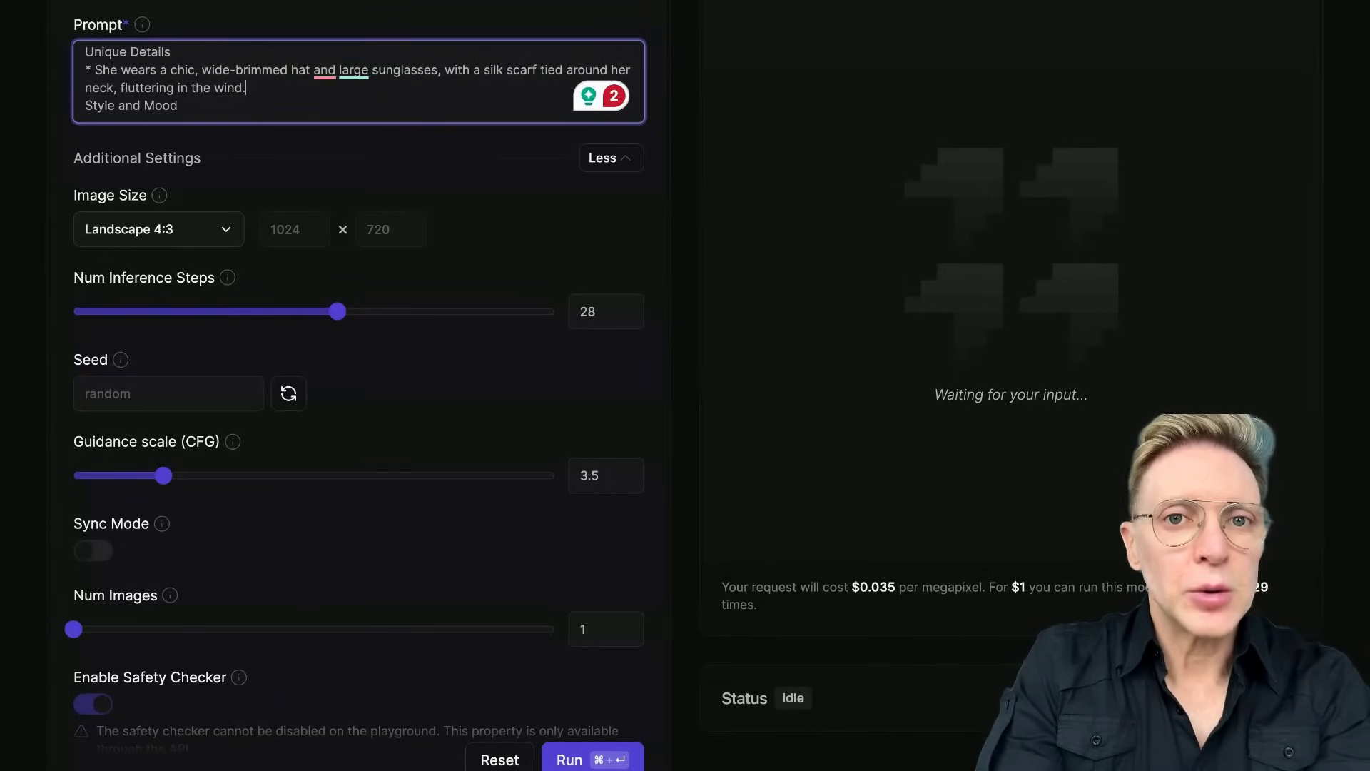
pyautogui.scroll(1, 260, 135)
pyautogui.click(233, 153)
pyautogui.press('Return')
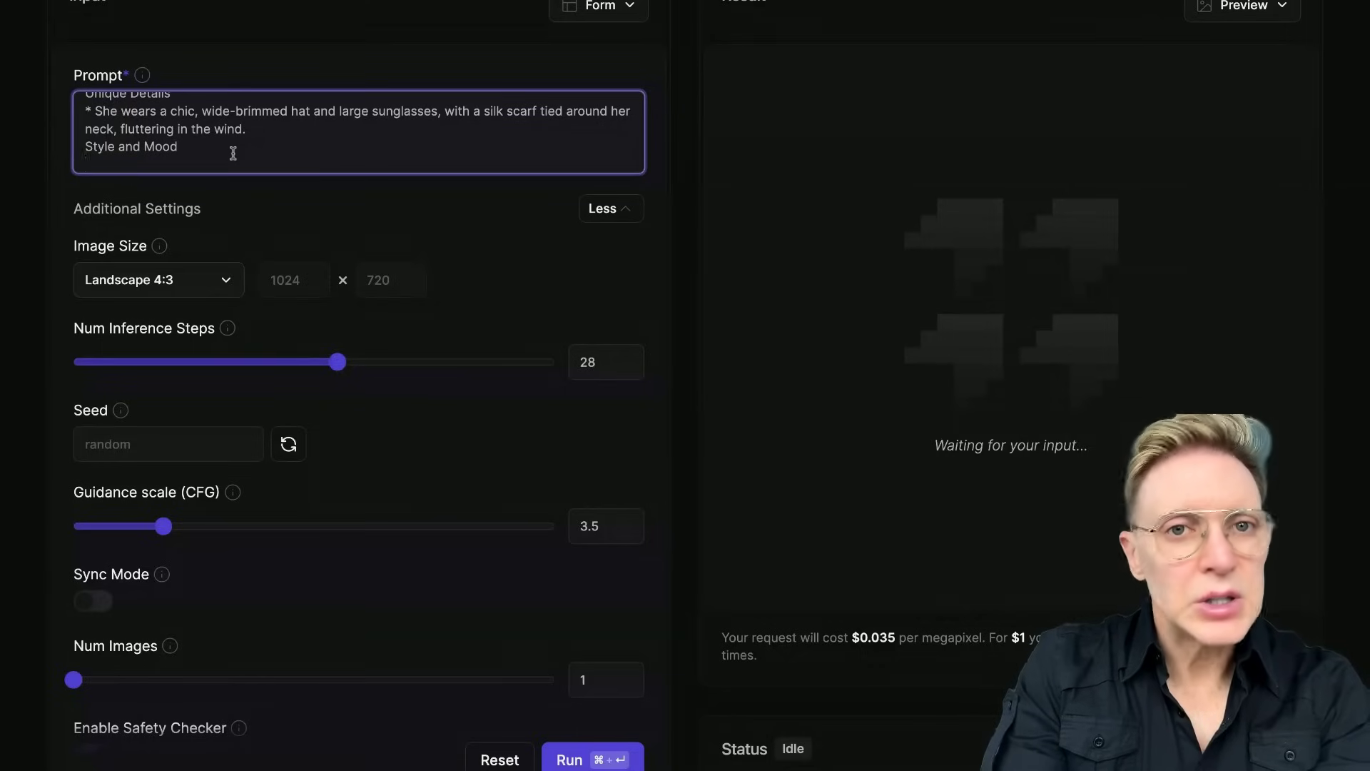
pyautogui.write('* The image should convey a sense of classic, effortless glamour, with bright, sunny lighting that enhances the vibrancy of the scene.')
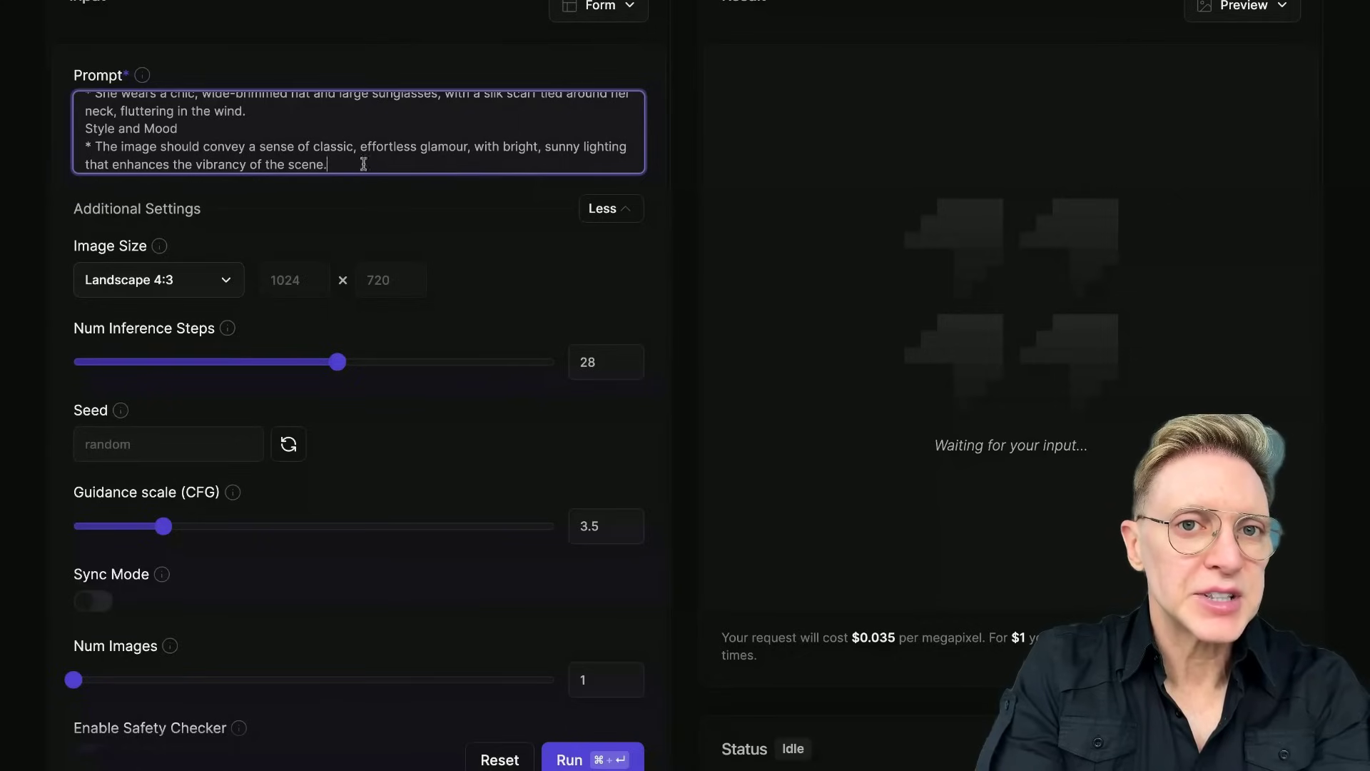
# Step: Set the image size to Landscape 16:9 (1024×576)
pyautogui.click(226, 279)
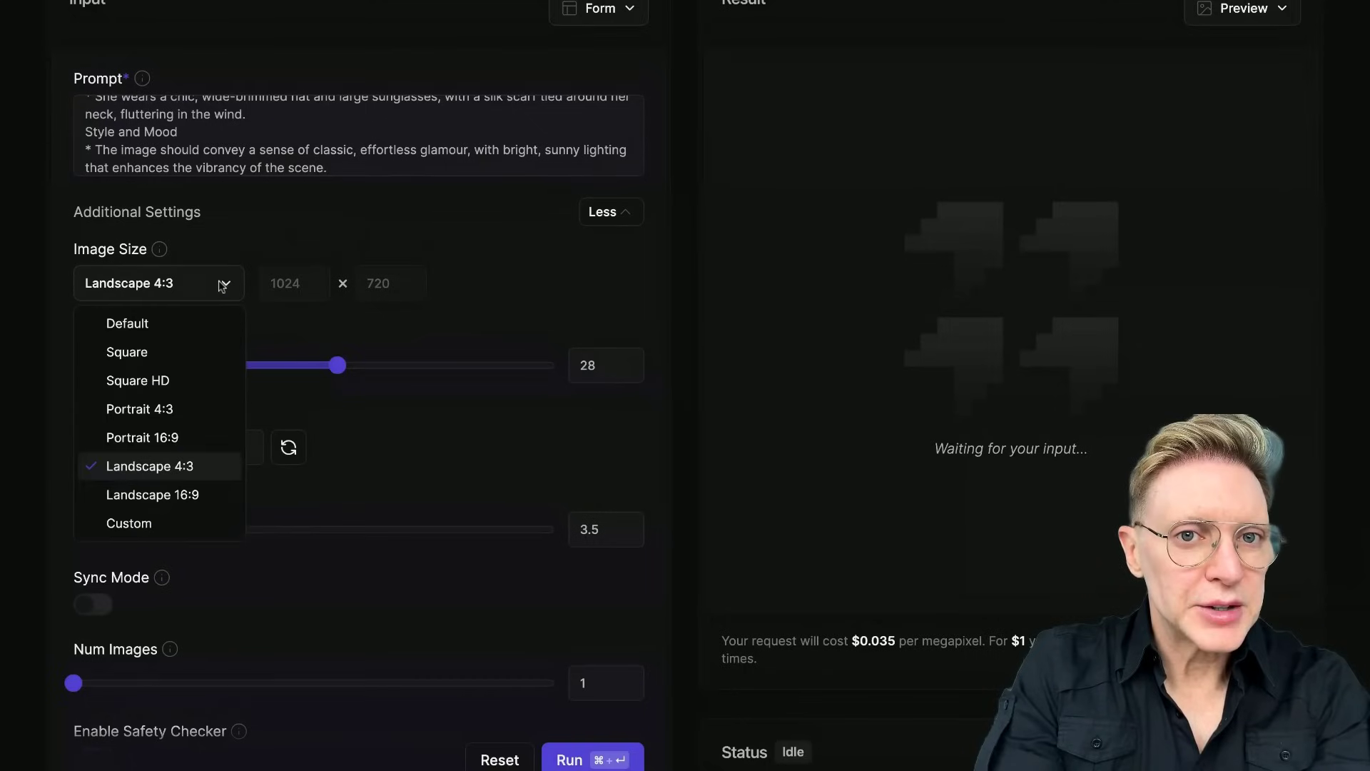
pyautogui.click(178, 435)
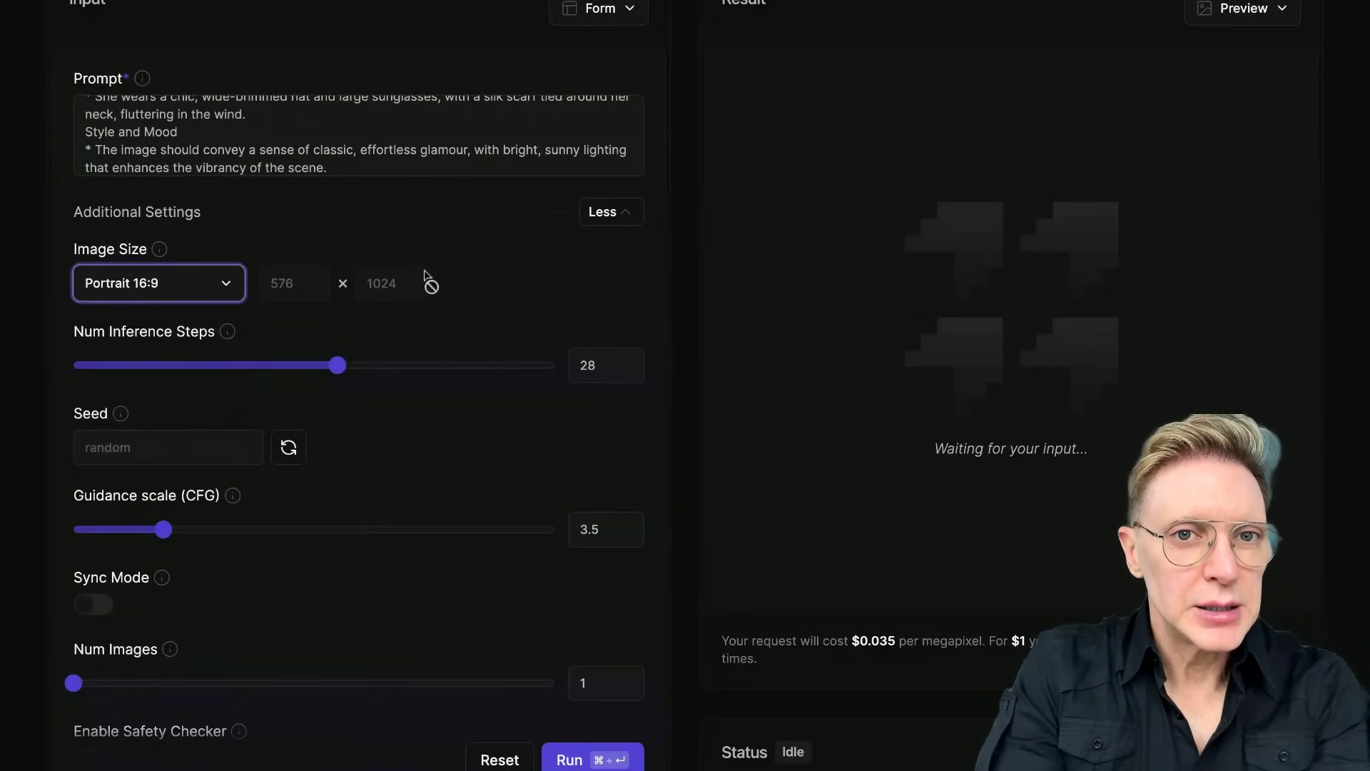
pyautogui.click(223, 282)
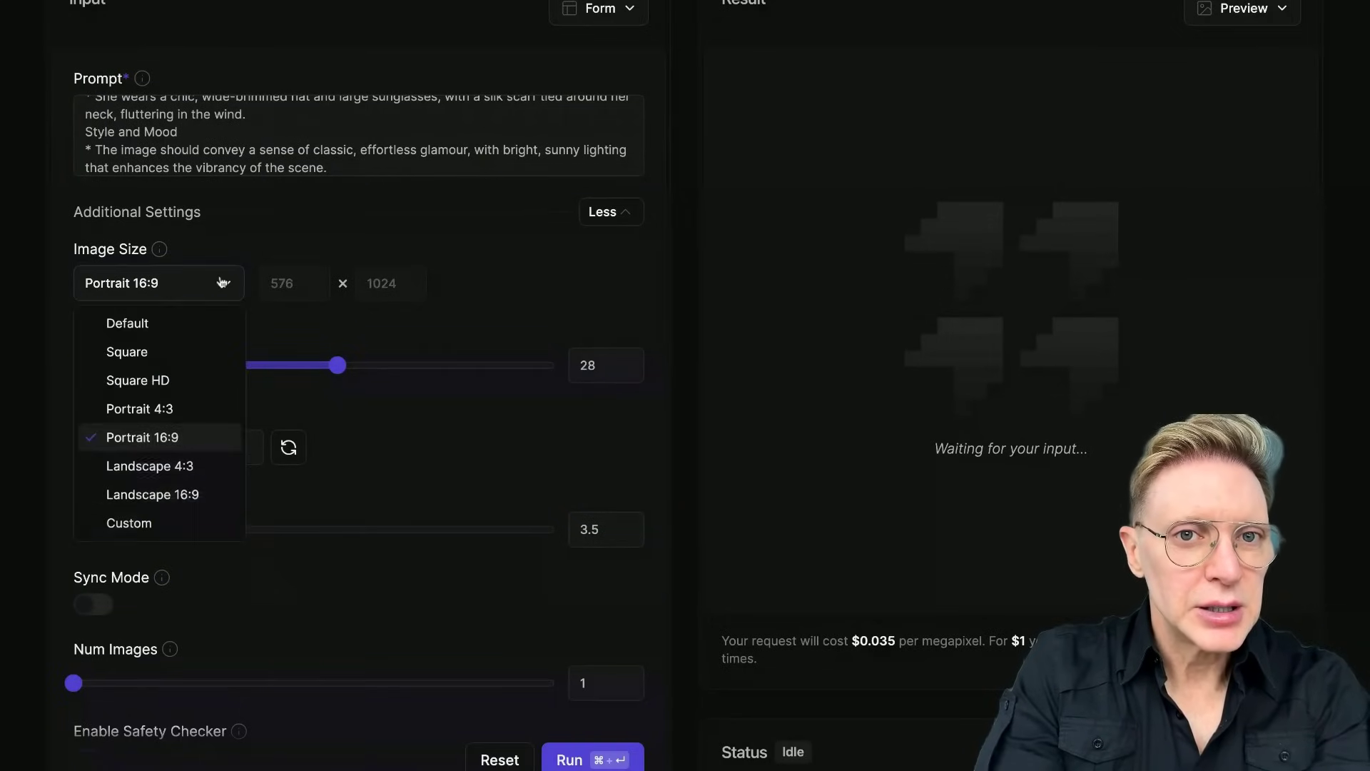
pyautogui.click(172, 496)
# Step: Lower the guidance scale (CFG) from 3.5 to 2
pyautogui.scroll(-3, 313, 318)
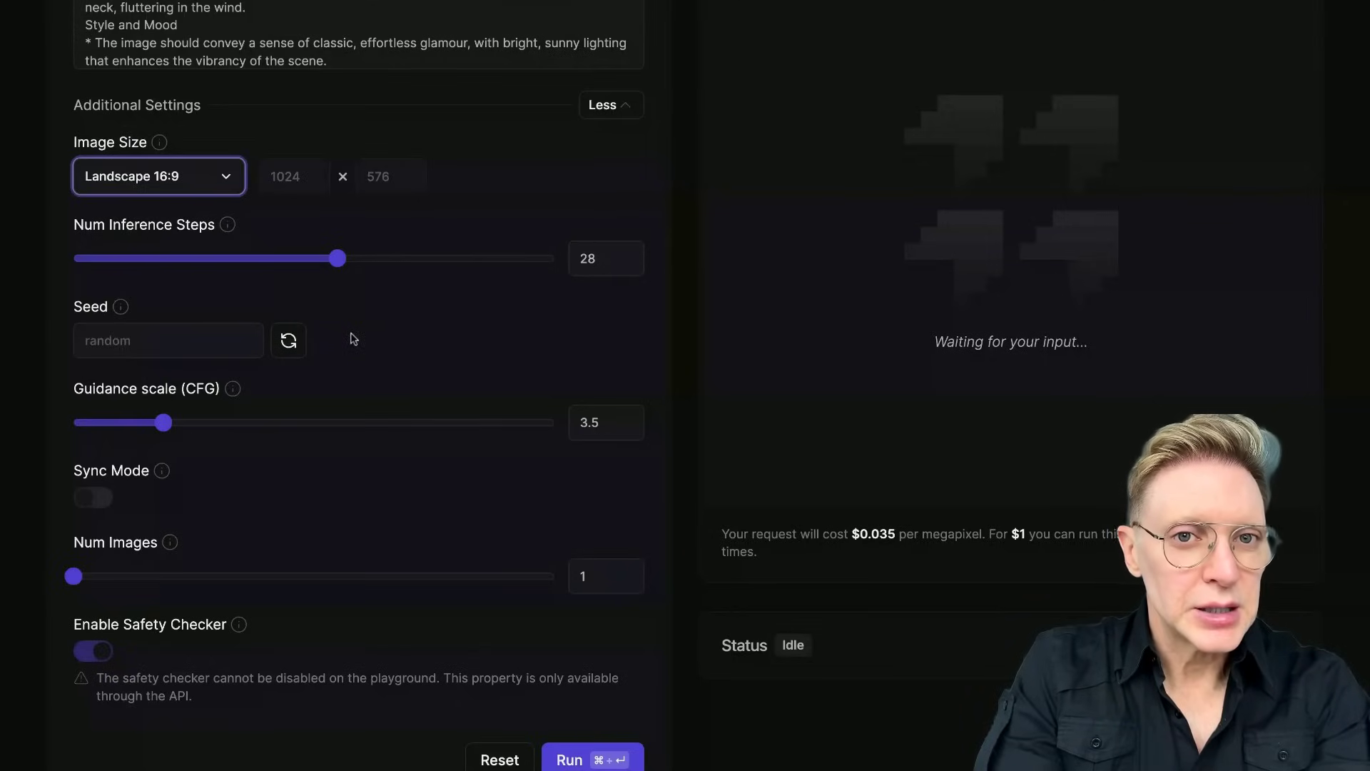
pyautogui.scroll(-3, 386, 307)
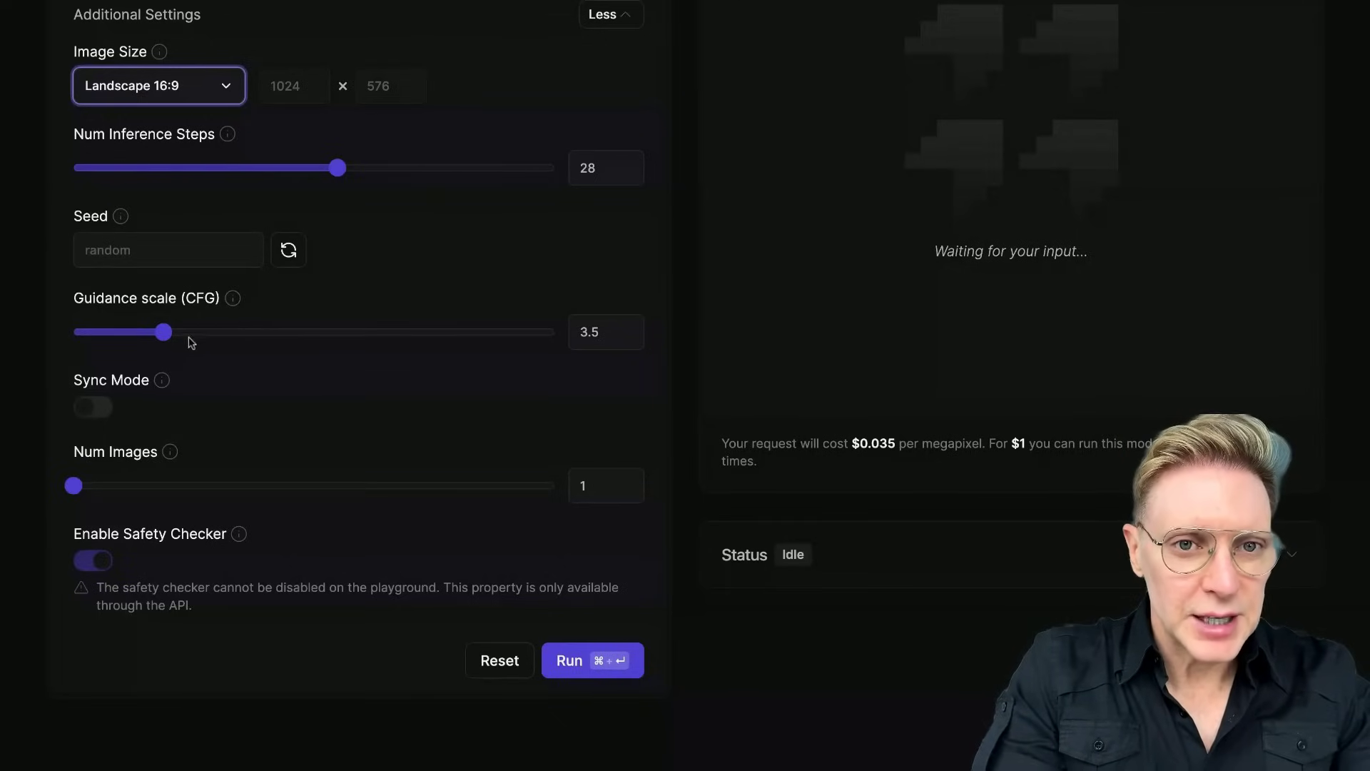
pyautogui.doubleClick(603, 335)
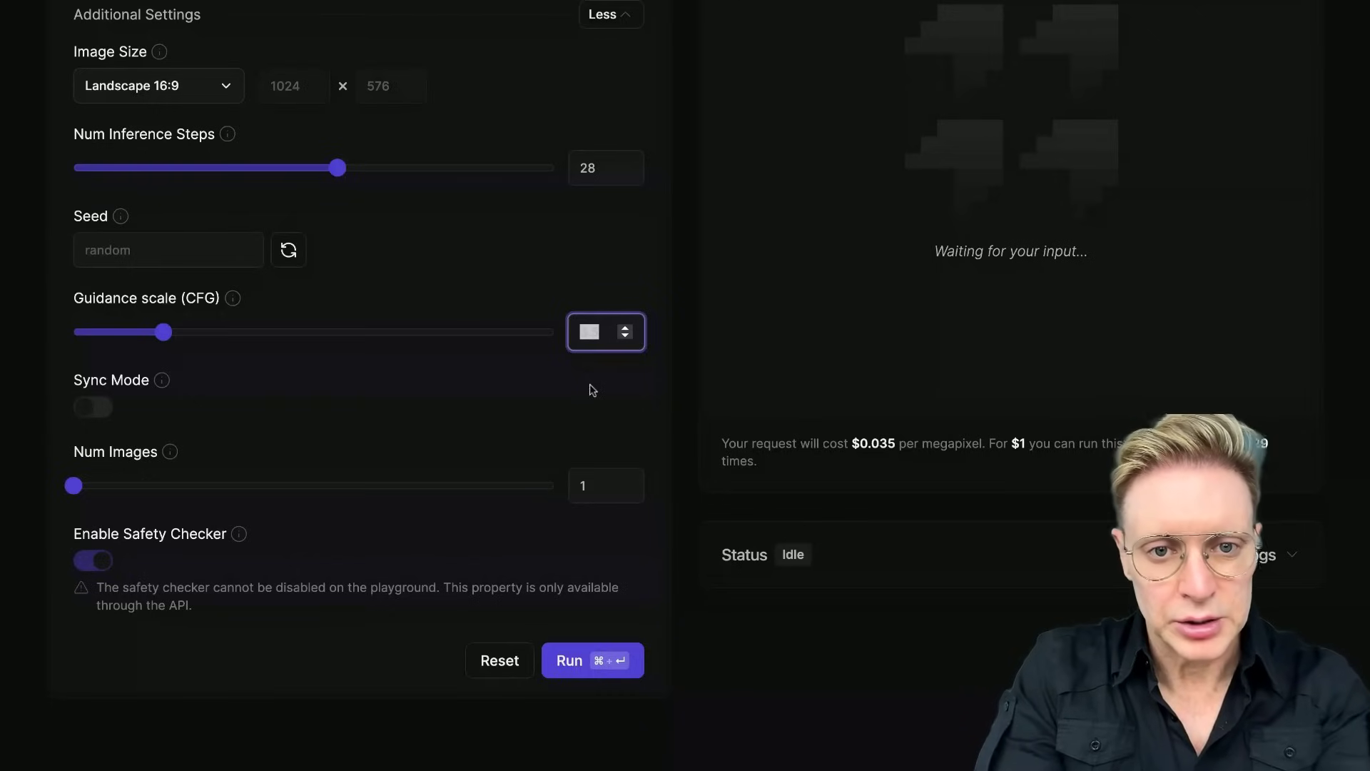
pyautogui.write('3')
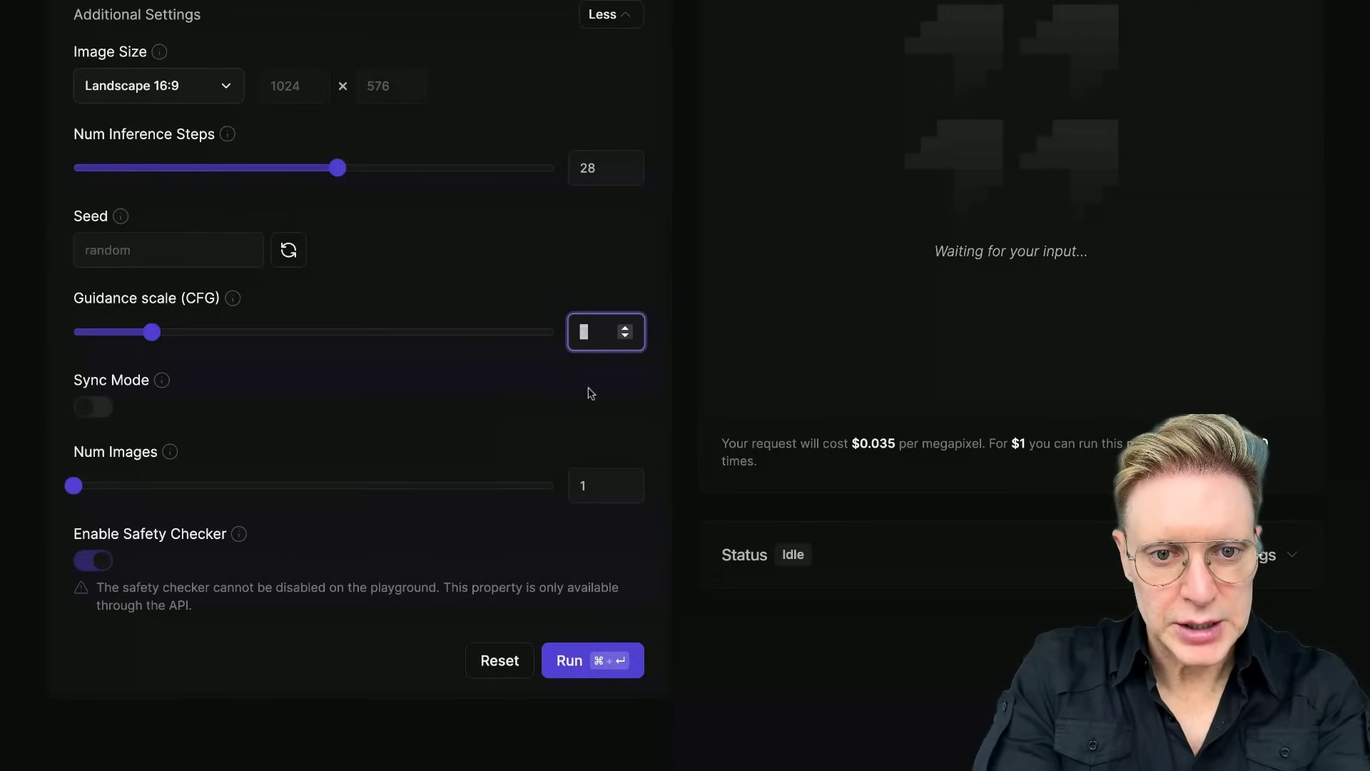
pyautogui.click(529, 389)
pyautogui.scroll(-1, 529, 389)
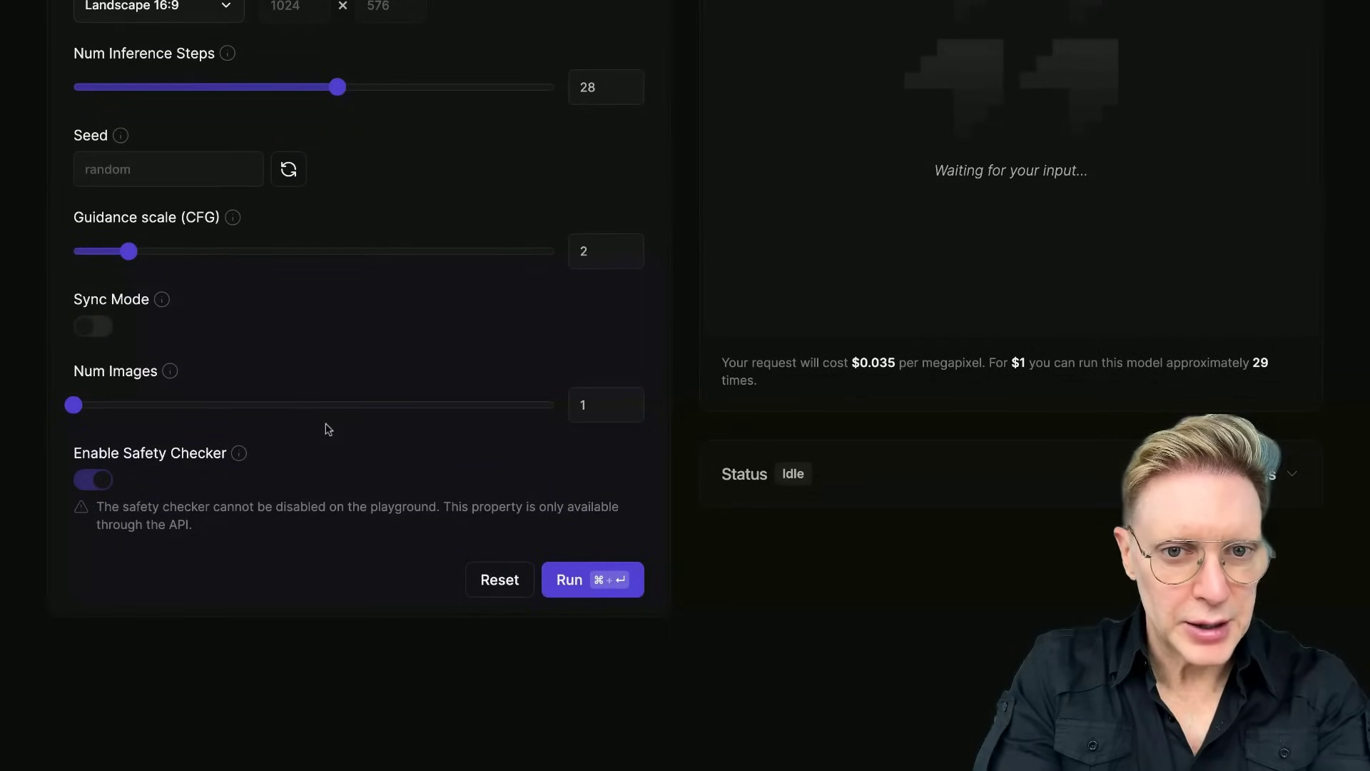
pyautogui.click(578, 584)
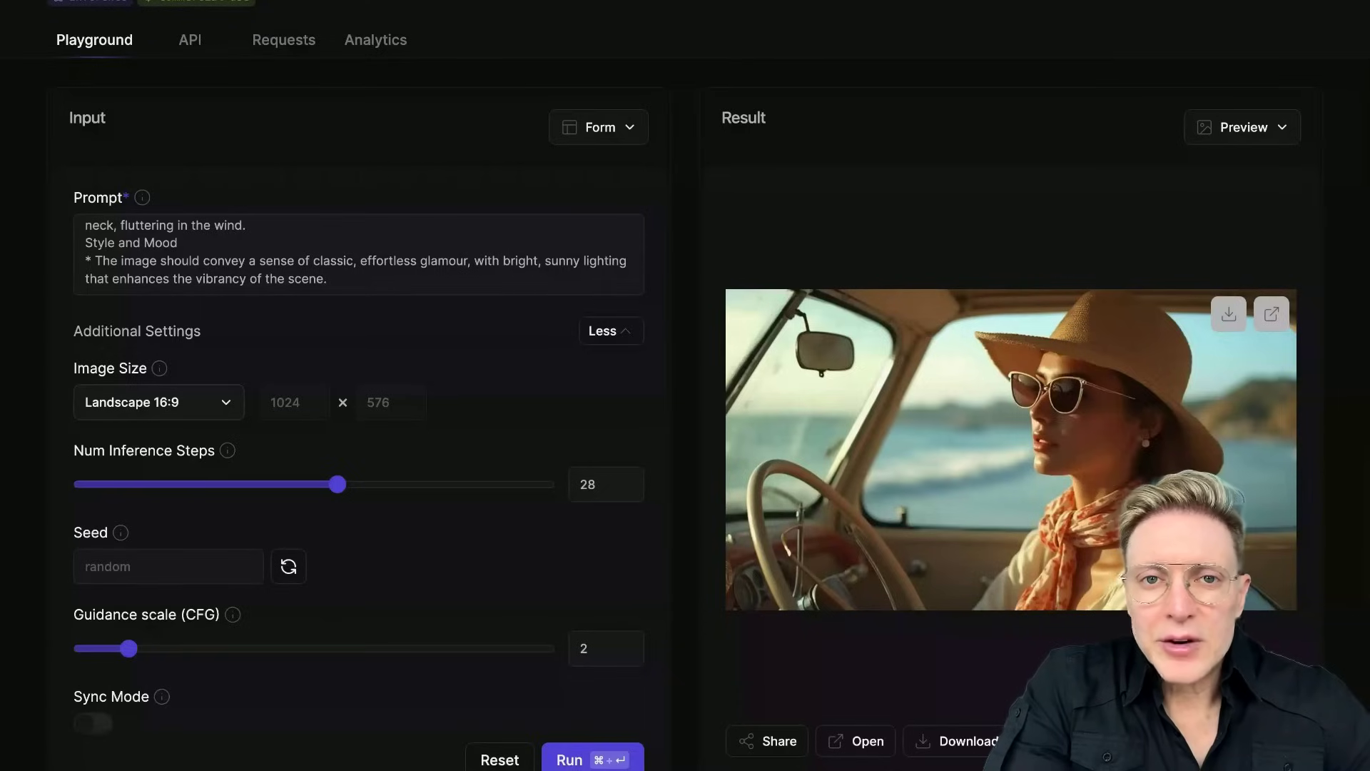
pyautogui.scroll(5, 449, 263)
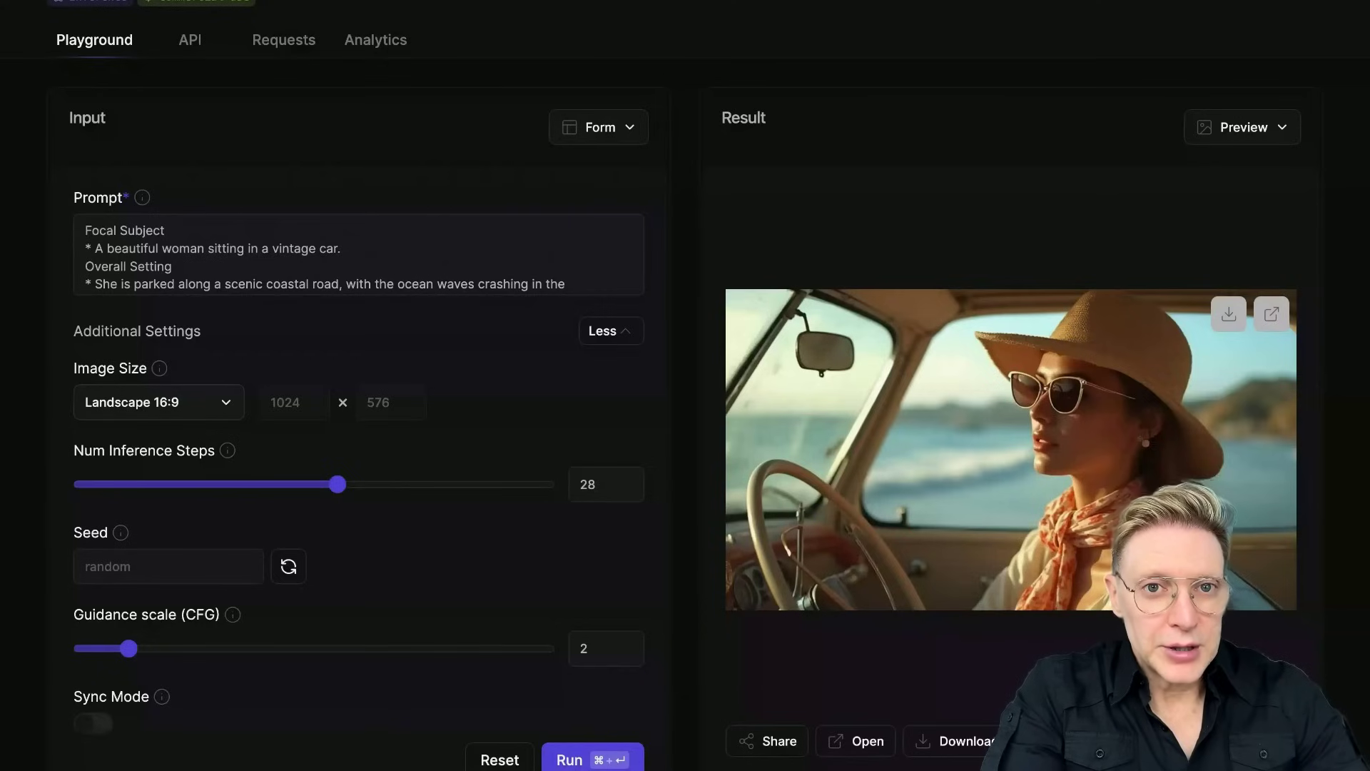
pyautogui.scroll(-3, 357, 254)
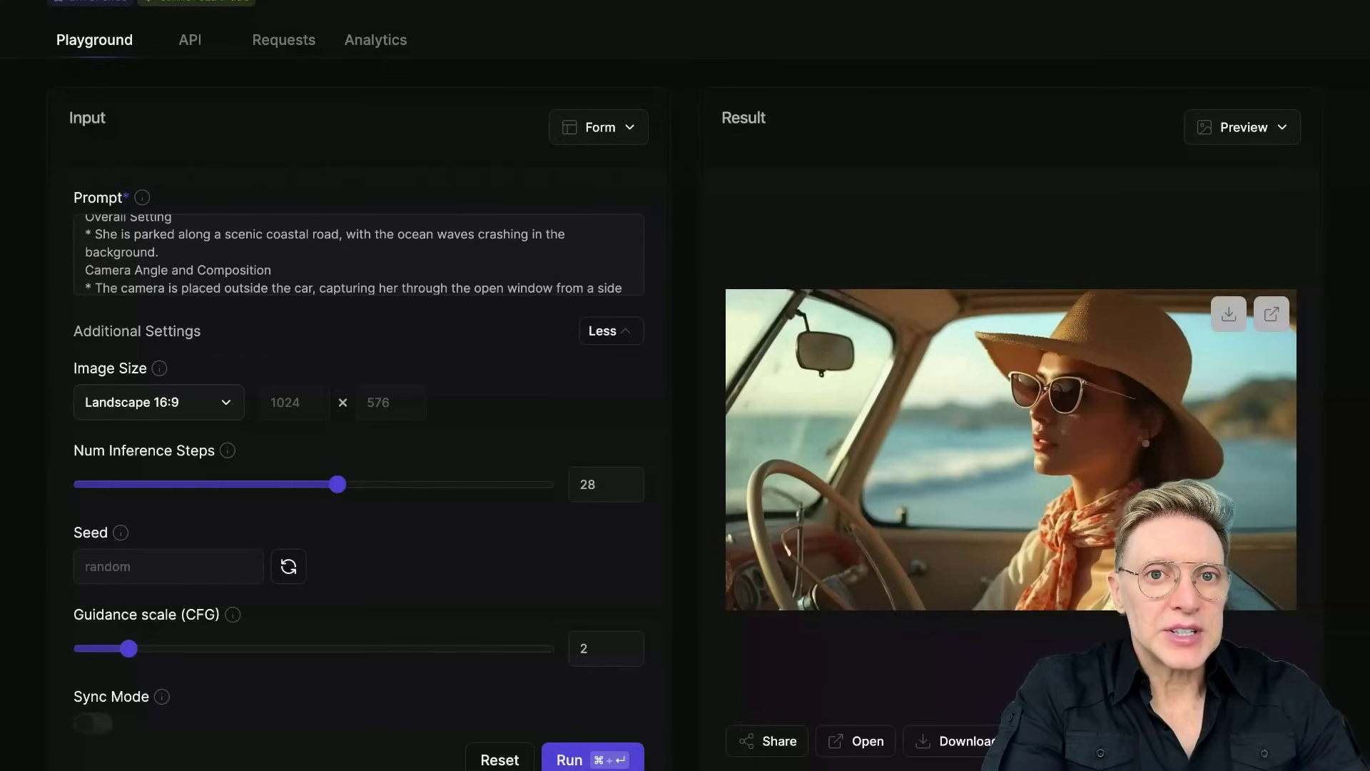
pyautogui.scroll(-3, 421, 253)
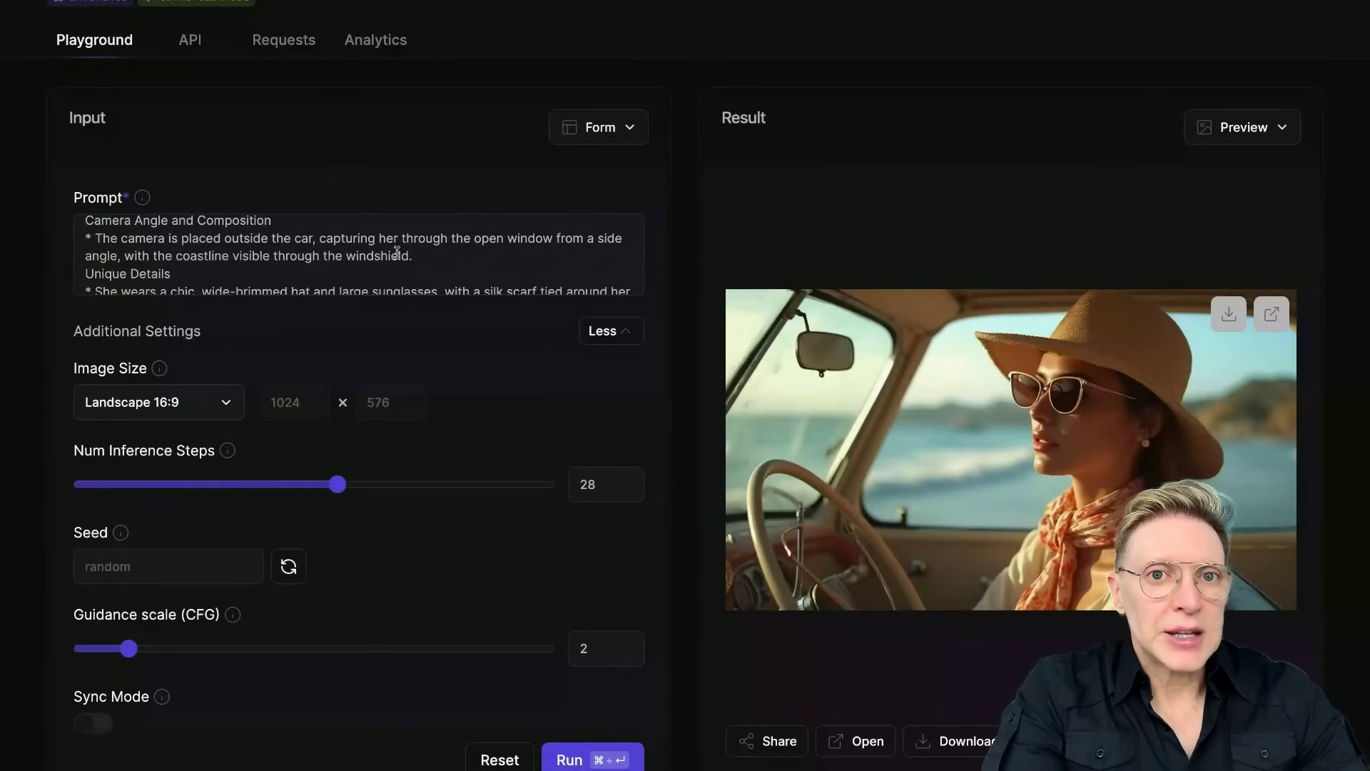
pyautogui.scroll(-2, 421, 253)
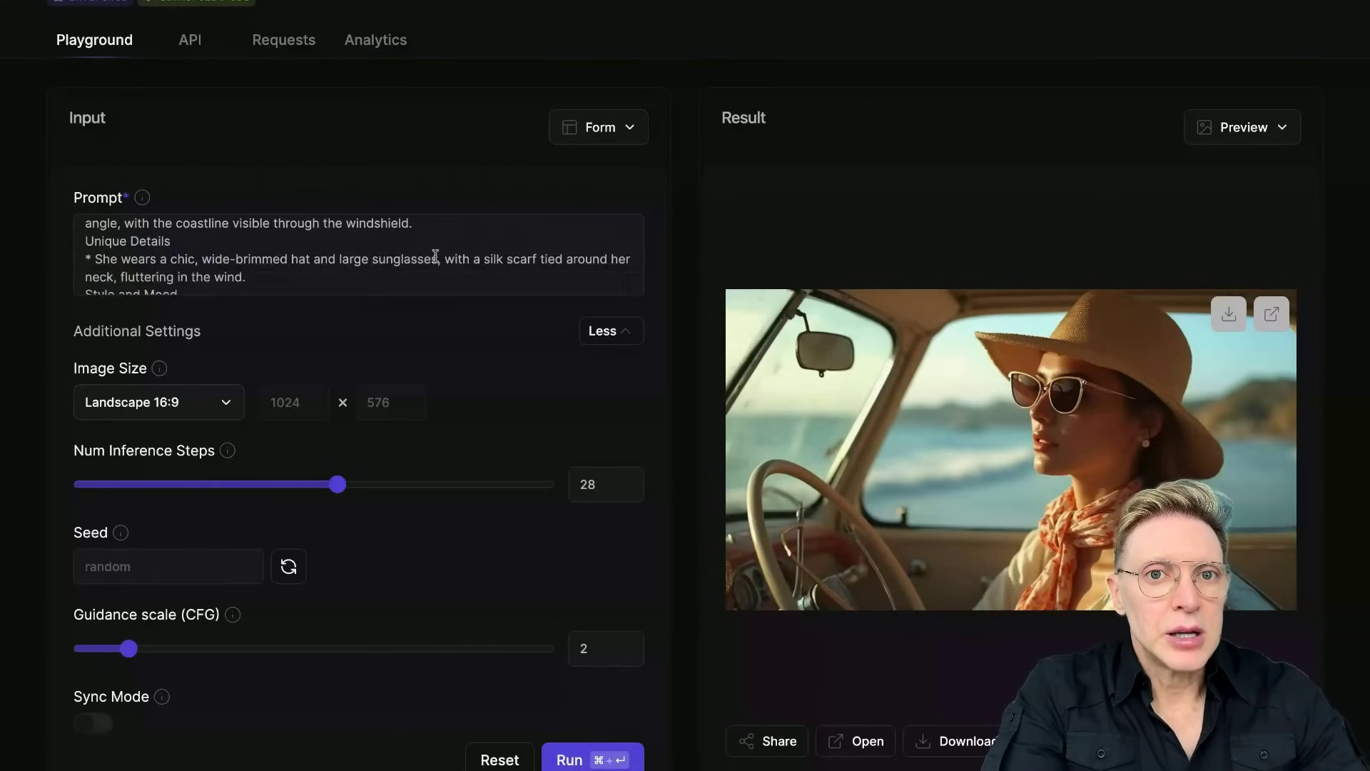
pyautogui.scroll(-2, 357, 254)
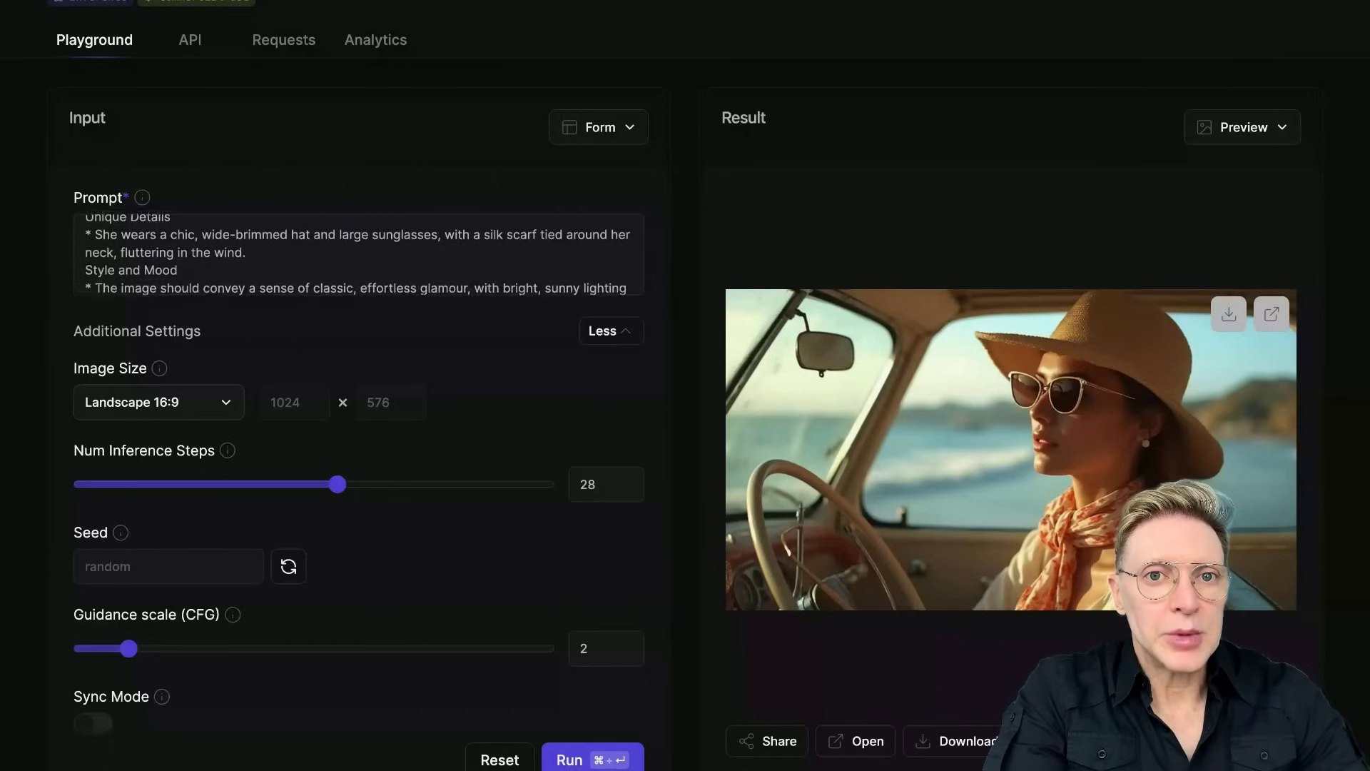
pyautogui.scroll(-2, 357, 254)
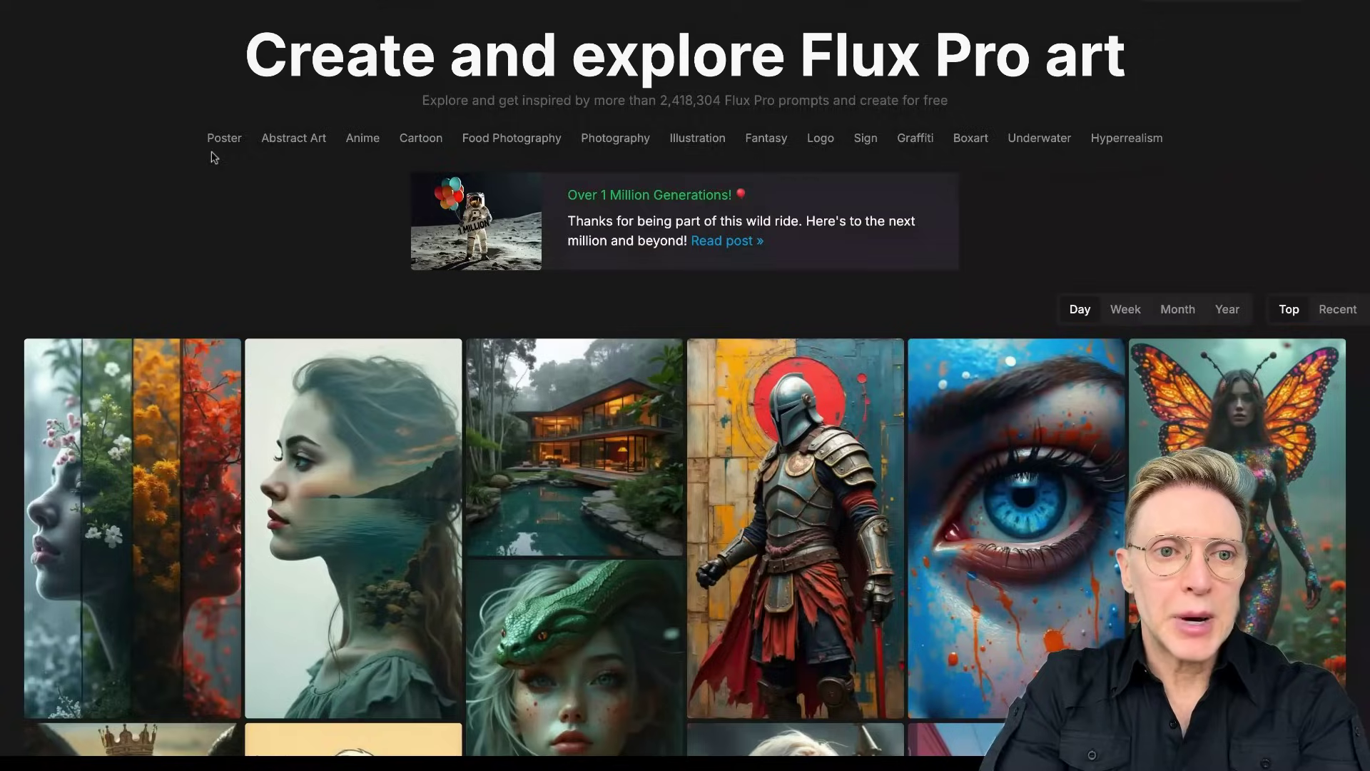
# Step: Browse the Abstract Art and Anime categories, then open the Content Safety Level settings
pyautogui.click(305, 141)
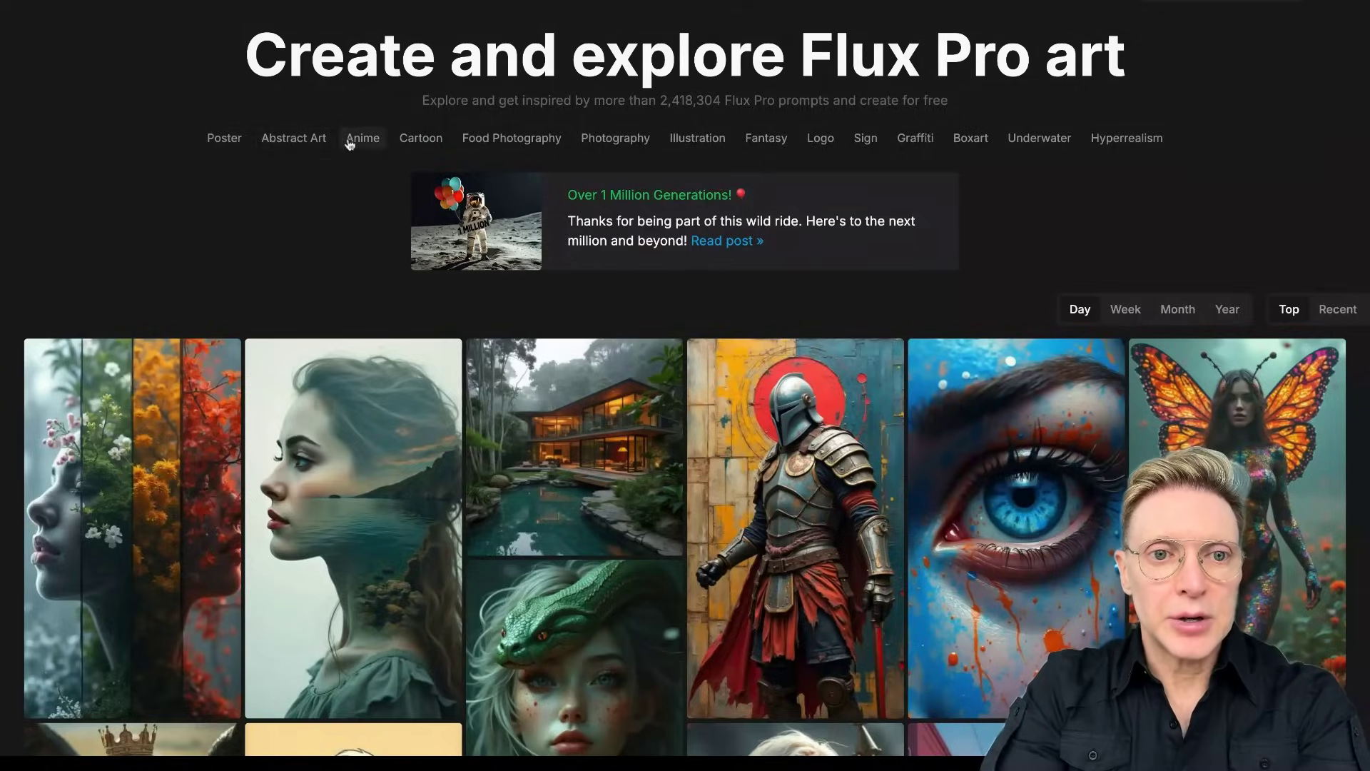
pyautogui.click(384, 143)
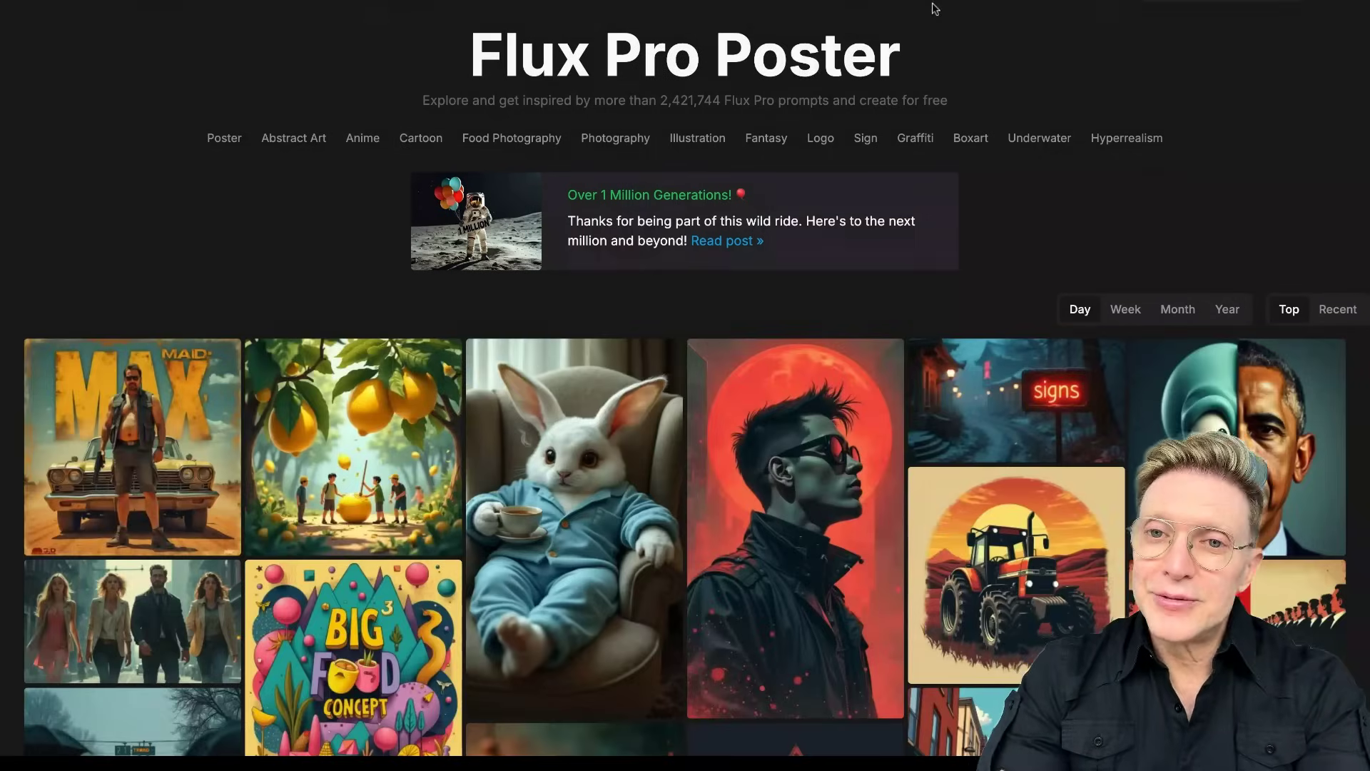
pyautogui.click(935, 1)
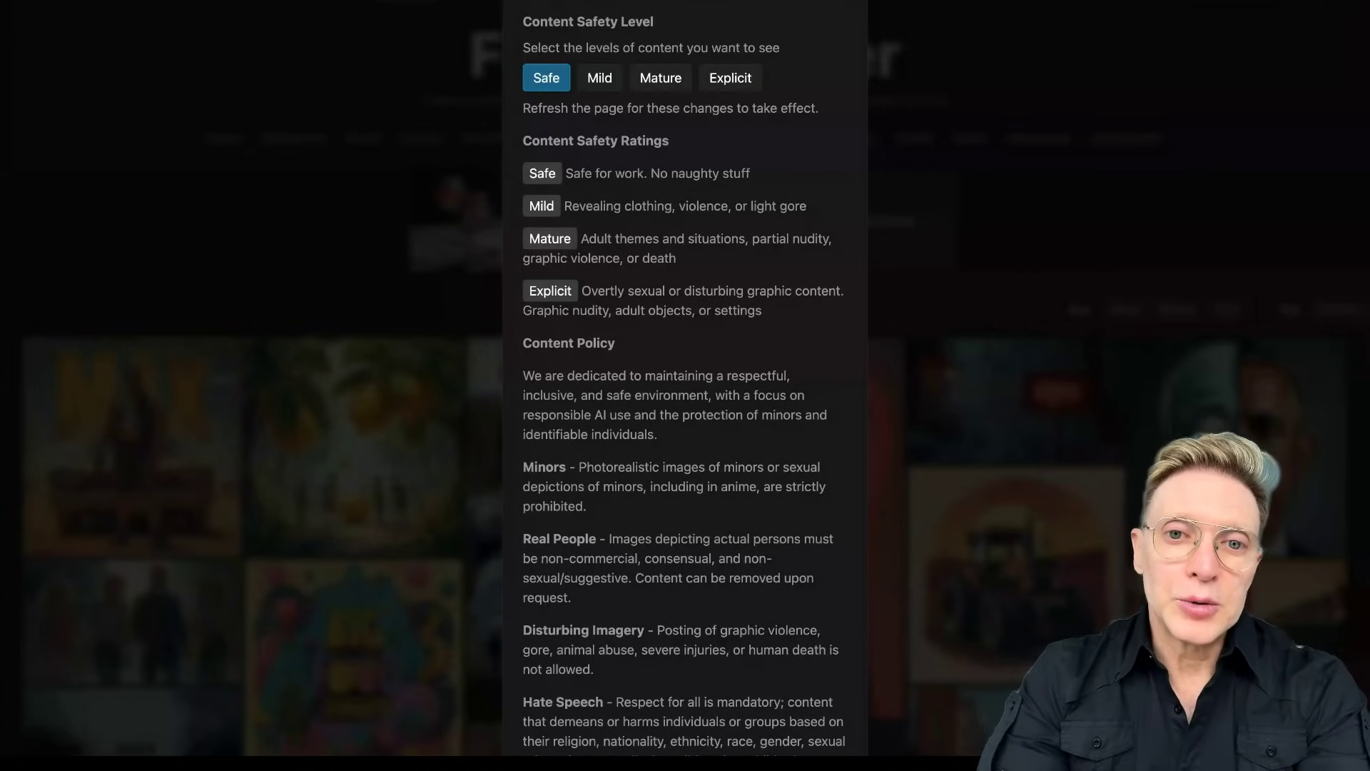
# Step: Try toggling the Explicit level, then close the content safety panel with the level still Safe
pyautogui.click(737, 80)
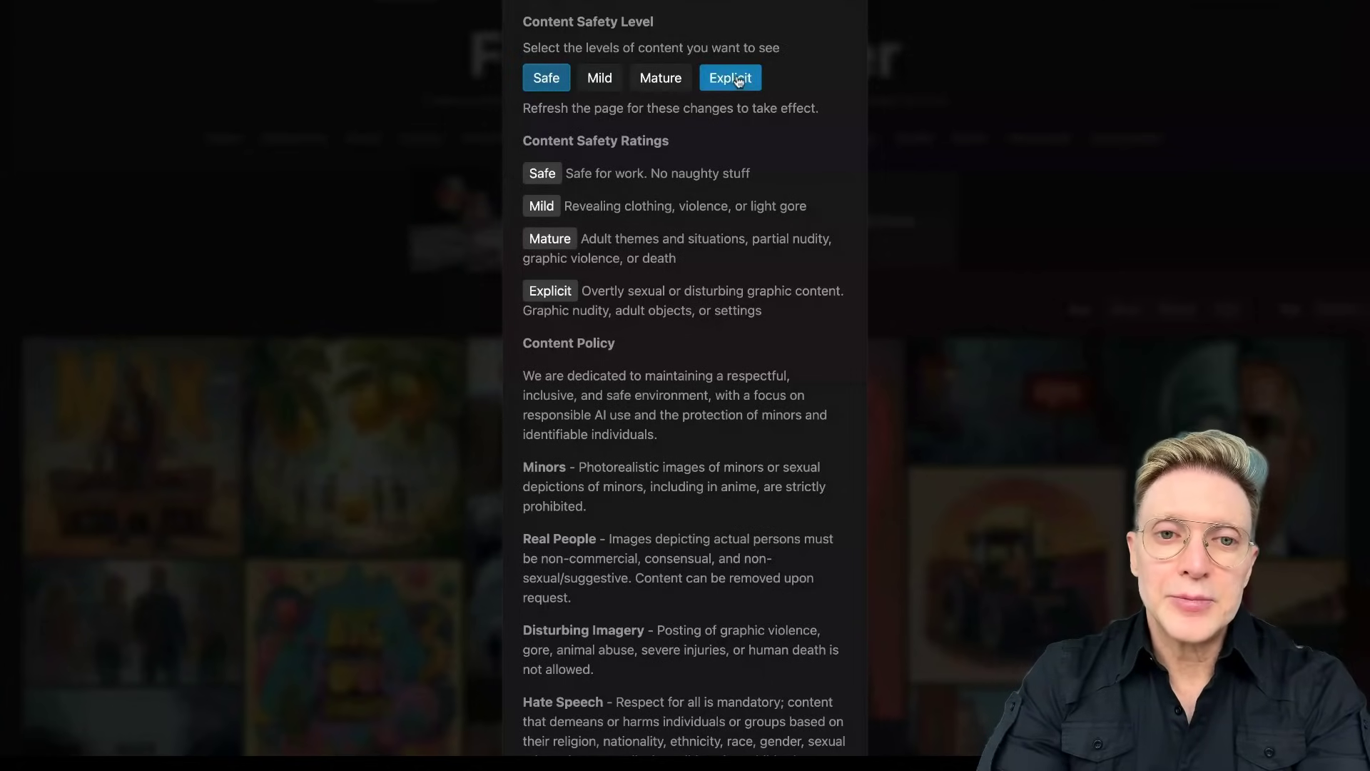
pyautogui.click(739, 80)
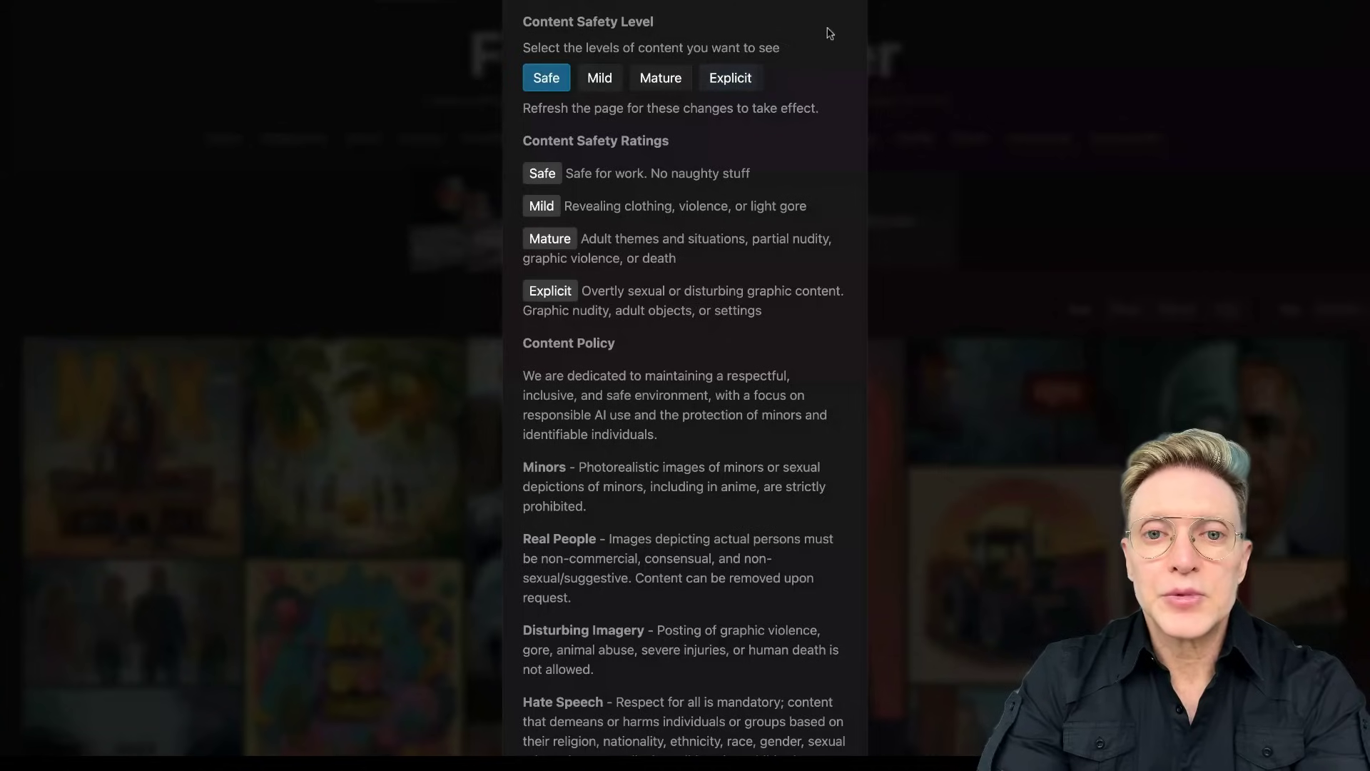
pyautogui.click(741, 84)
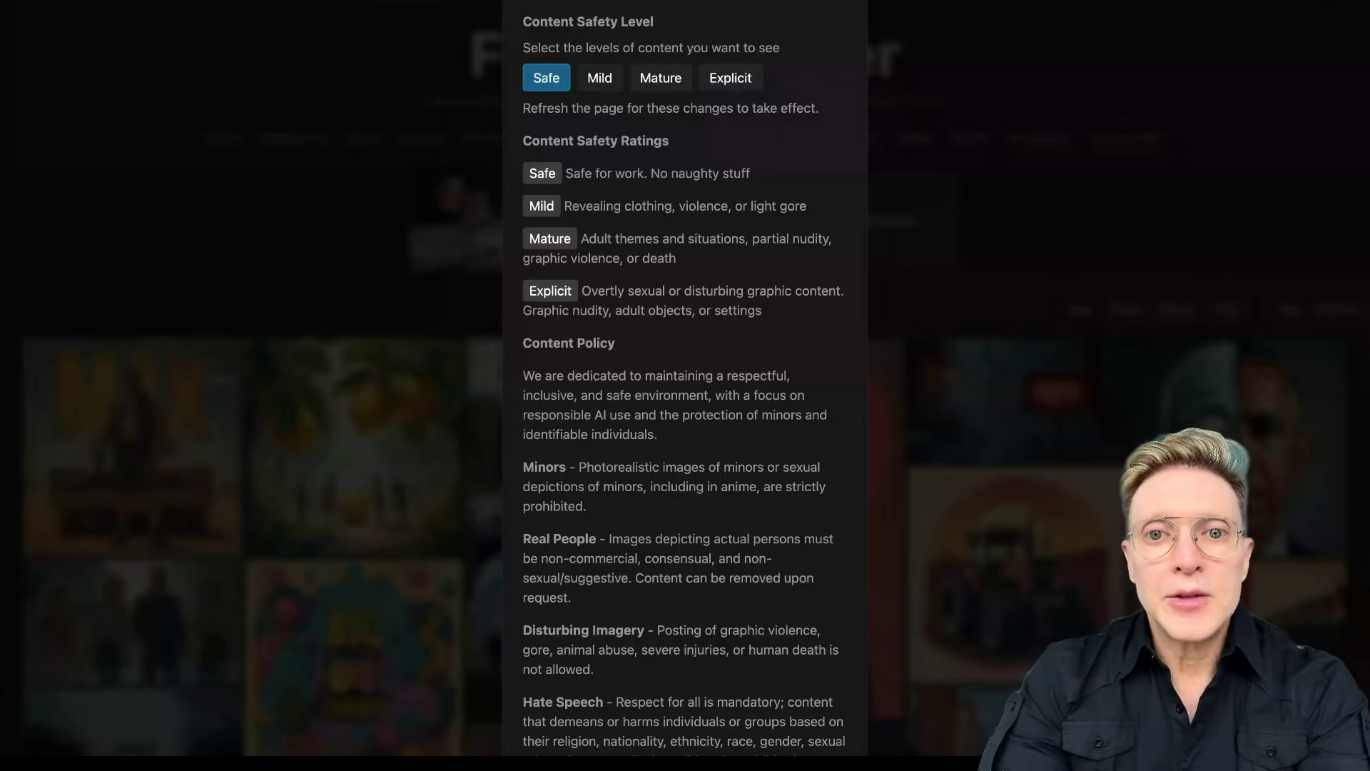
pyautogui.click(1002, 63)
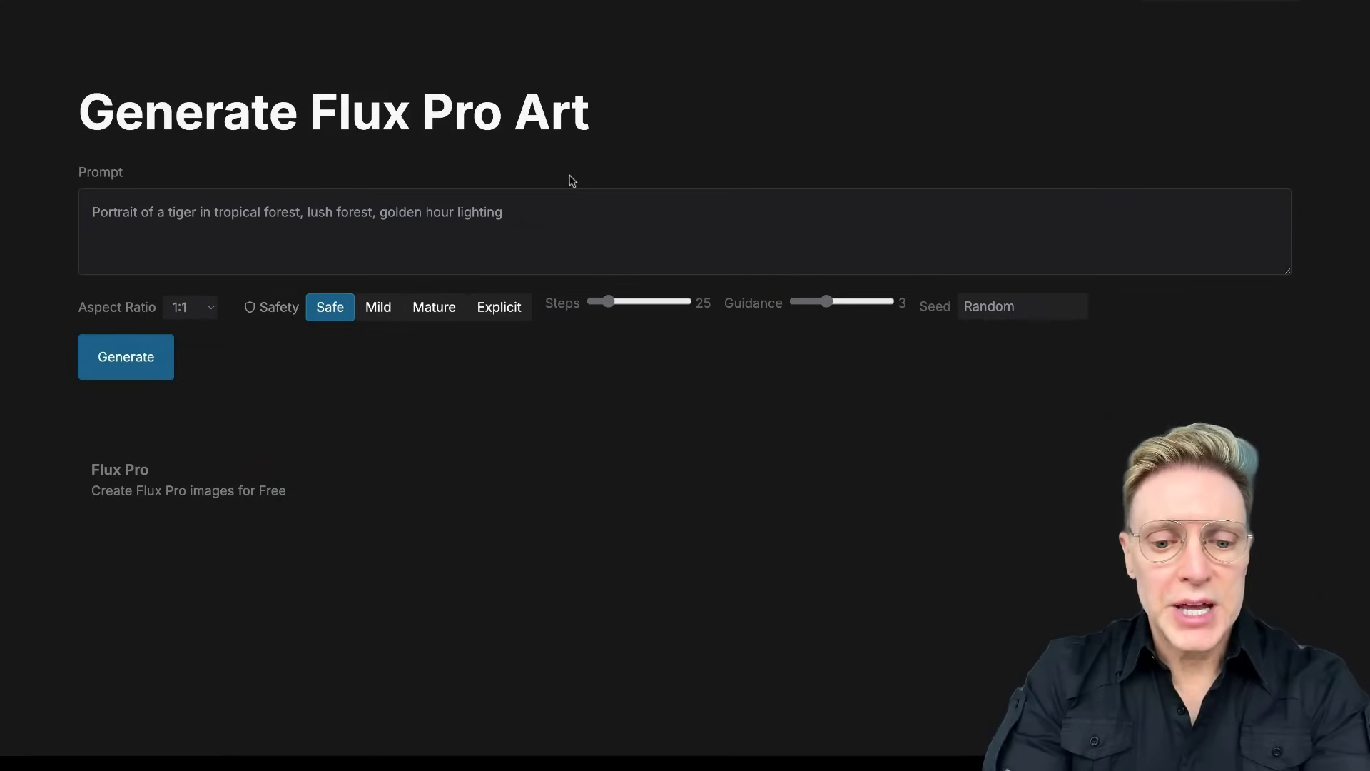
# Step: Replace the tiger portrait prompt with the pasted penguin cocktail-party prompt
pyautogui.click(379, 222)
pyautogui.hotkey('ctrl', 'a')
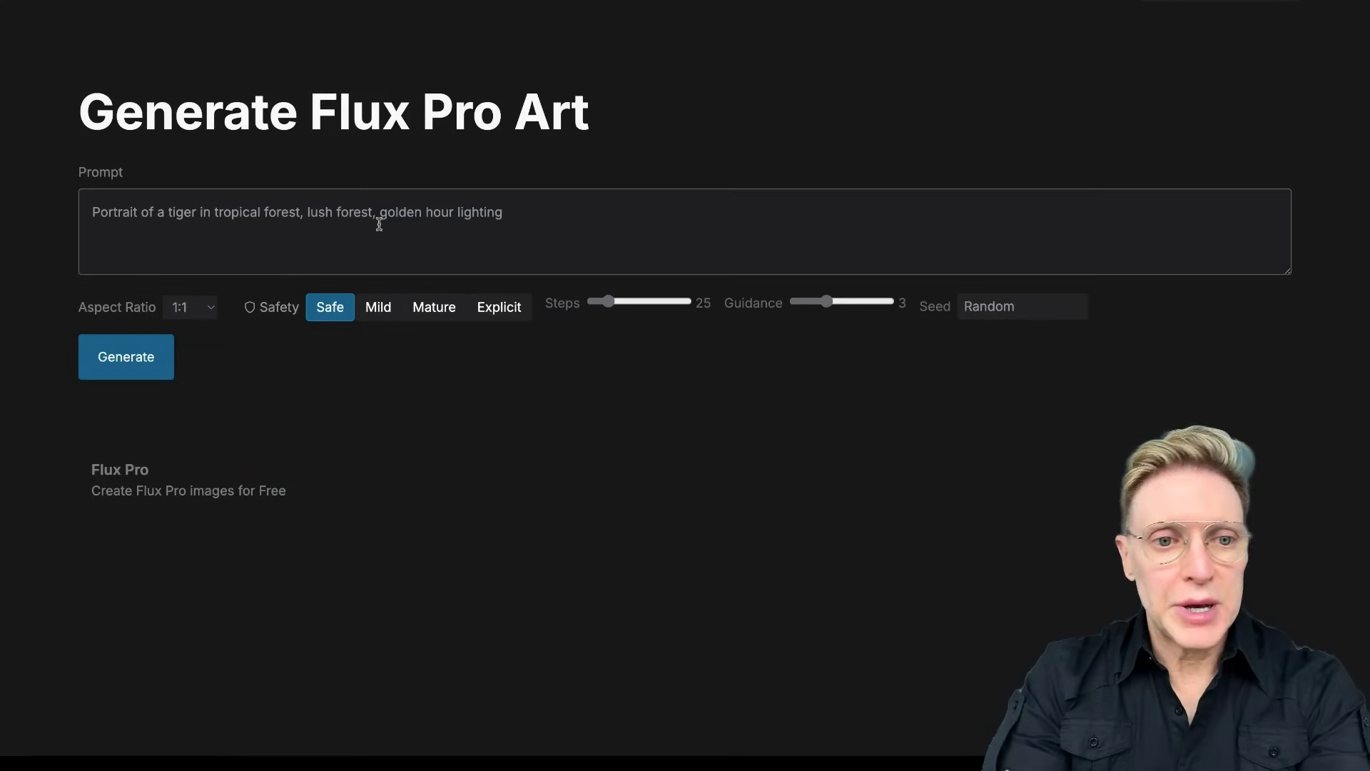
pyautogui.write('Focal Subject * A sophisticated penguin at a fancy cocktail party, holding a martini glass. Overall Setting * The penguin is in a lavish ballroom filled with other well-dressed animals mingling and chatting. Camera Angle and Composition * The camera is positioned slightly above the penguin, looking down as it holds the martini glass in one flipper and adjusts a monocle with the other. Unique Details * The penguin is wearing a tiny tuxedo with a bow tie, and there’s an olive skewered on a tiny toothpick in the martini glass. Style and Mood * The scene should evoke a sense of absurd elegance, with rich, opulent lighting that humorously contrasts with the penguin’s natural waddle.')
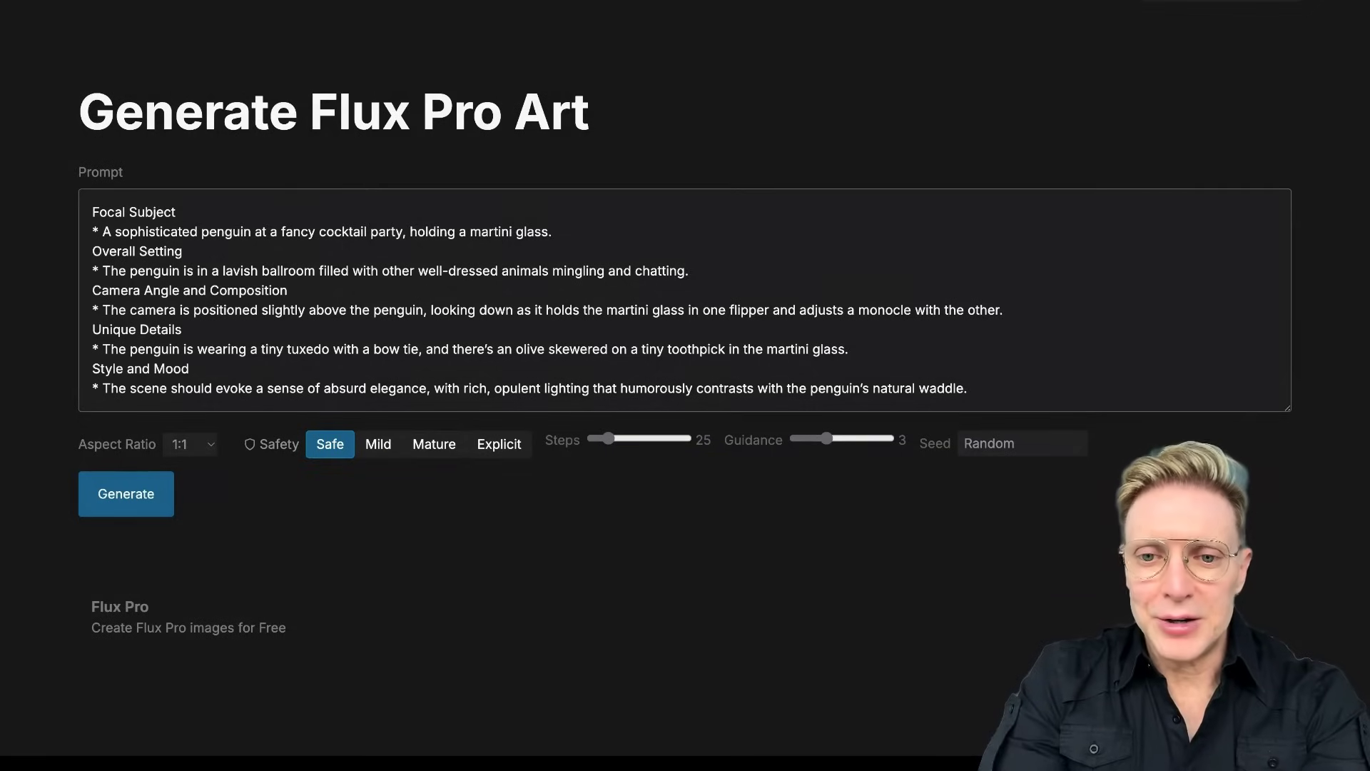
# Step: Delete the closing words of the penguin prompt, then choose 16:9 aspect ratio and Mild safety
pyautogui.moveTo(968, 388); pyautogui.dragTo(694, 392)
pyautogui.click(969, 390)
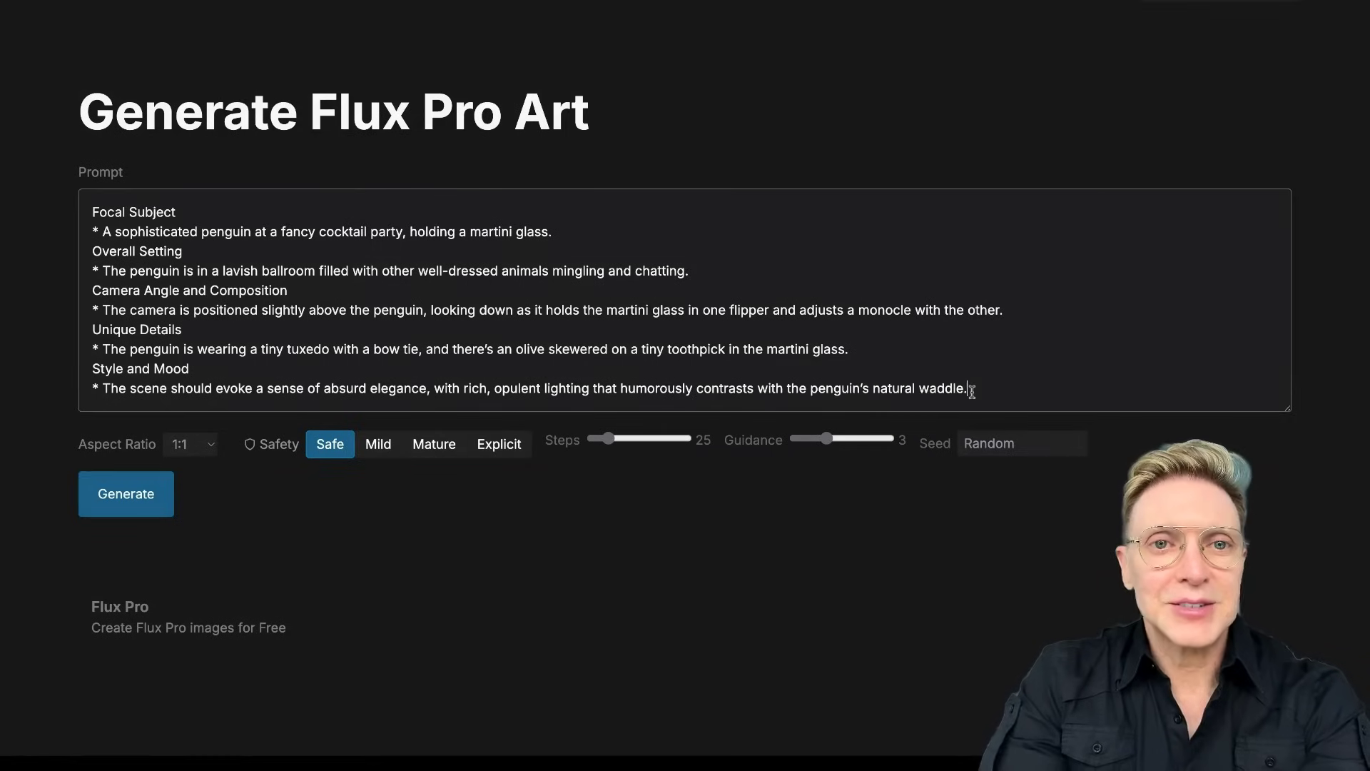
pyautogui.click(437, 544)
pyautogui.click(190, 471)
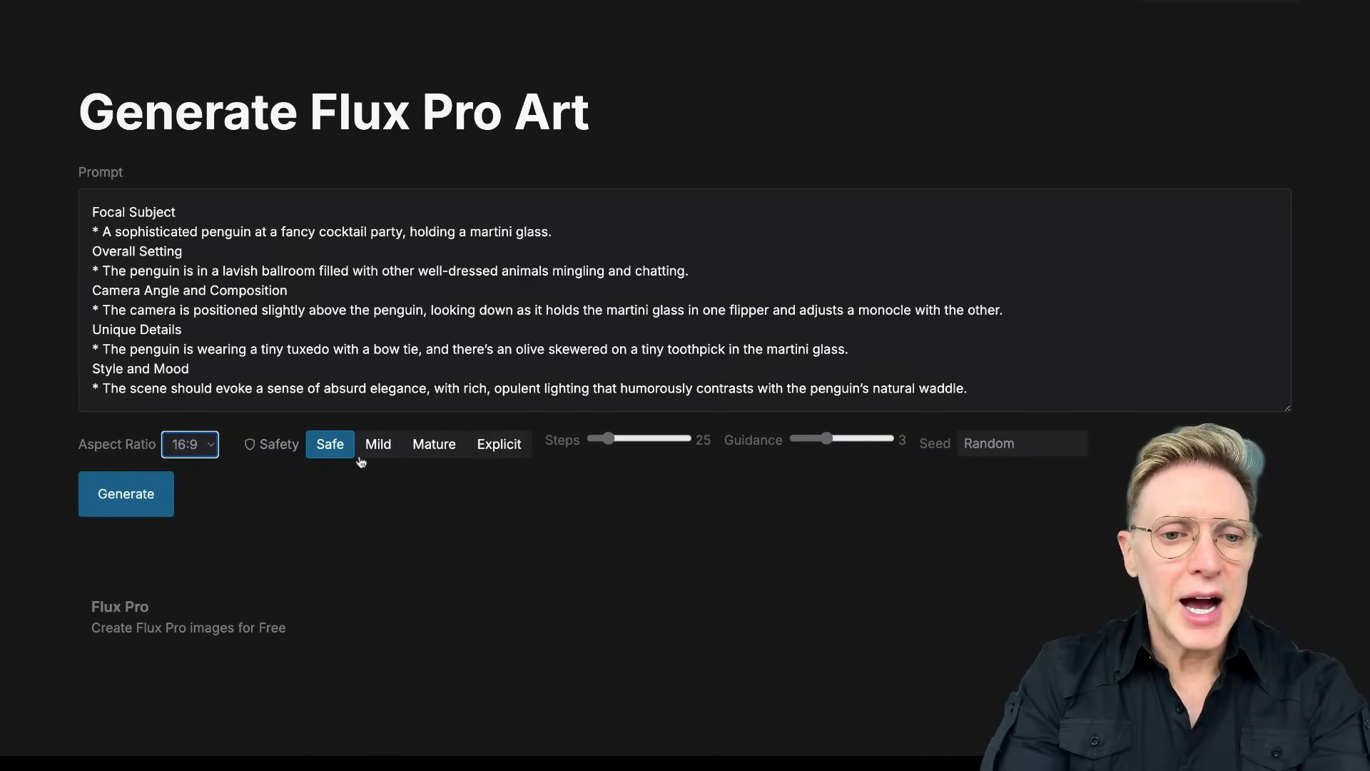
pyautogui.click(381, 448)
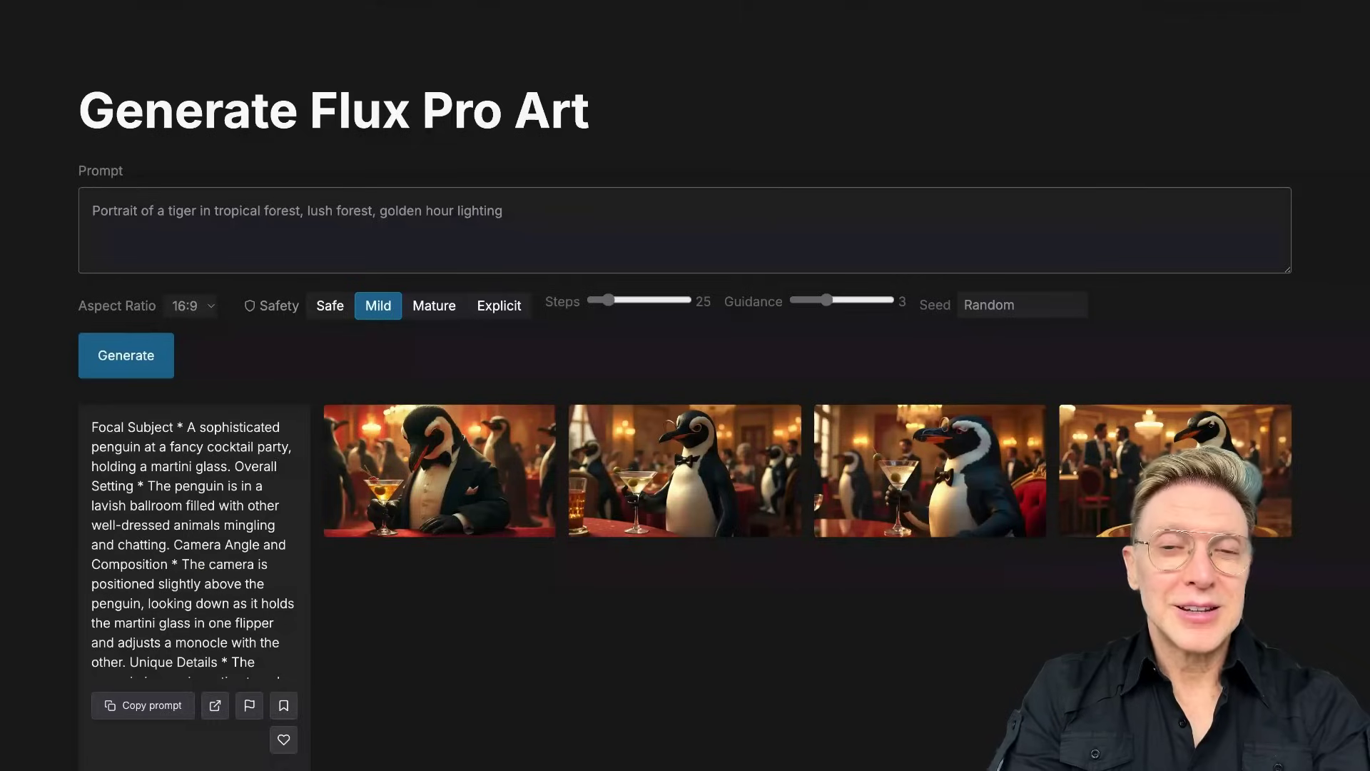
# Step: Paste the celebrity and Tinker Bell fashion workshop prompt, set safety to Explicit, and generate
pyautogui.write('Focal Subject Kim Kardashian and Tinker Bell designing a new fashion line in a magical workshop. Overall Setting The setting is a whimsical, fairy-tale workshop filled with glowing fabrics, enchanted sewing machines, and floating patterns of shimmering dust. Camera Angle and Composition The camera is positioned at a creative angle, capturing Kim and Tinker Bell as they collaborate on a design, with Kim sketching on a large pad and Tinker Bell sprinkling pixie dust over a newly finished dress. Unique Details Kim is in a trendy, off-the-shoulder blouse with her hair in a sleek ponytail, focused on her sketches. Tinker Bell, in her classic green dress, flutters above the table, adding magical touches to the designs. Style and Mood The scene should evoke a sense of creativity and enchantment, with warm, golden lighting that highlights the magical elements and the excitement of fashion design.')
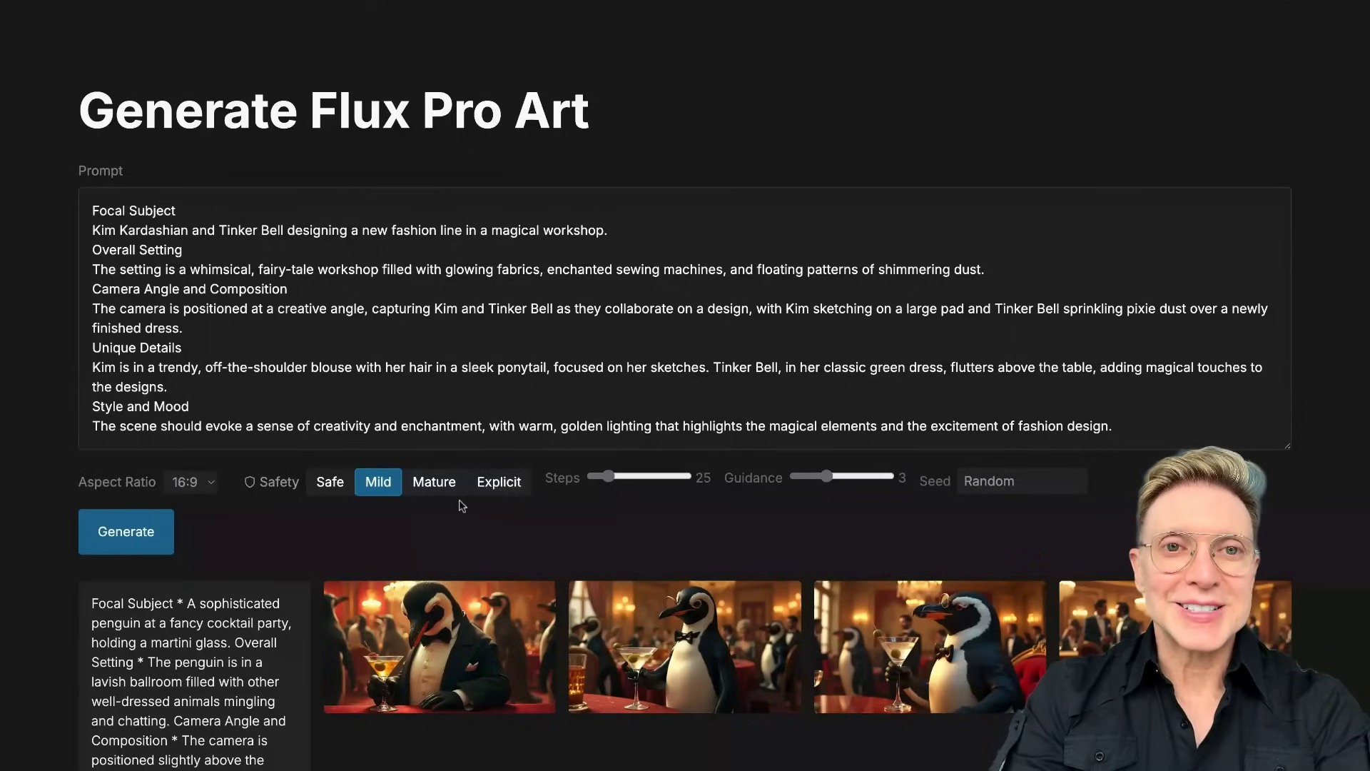
pyautogui.click(496, 482)
pyautogui.click(378, 483)
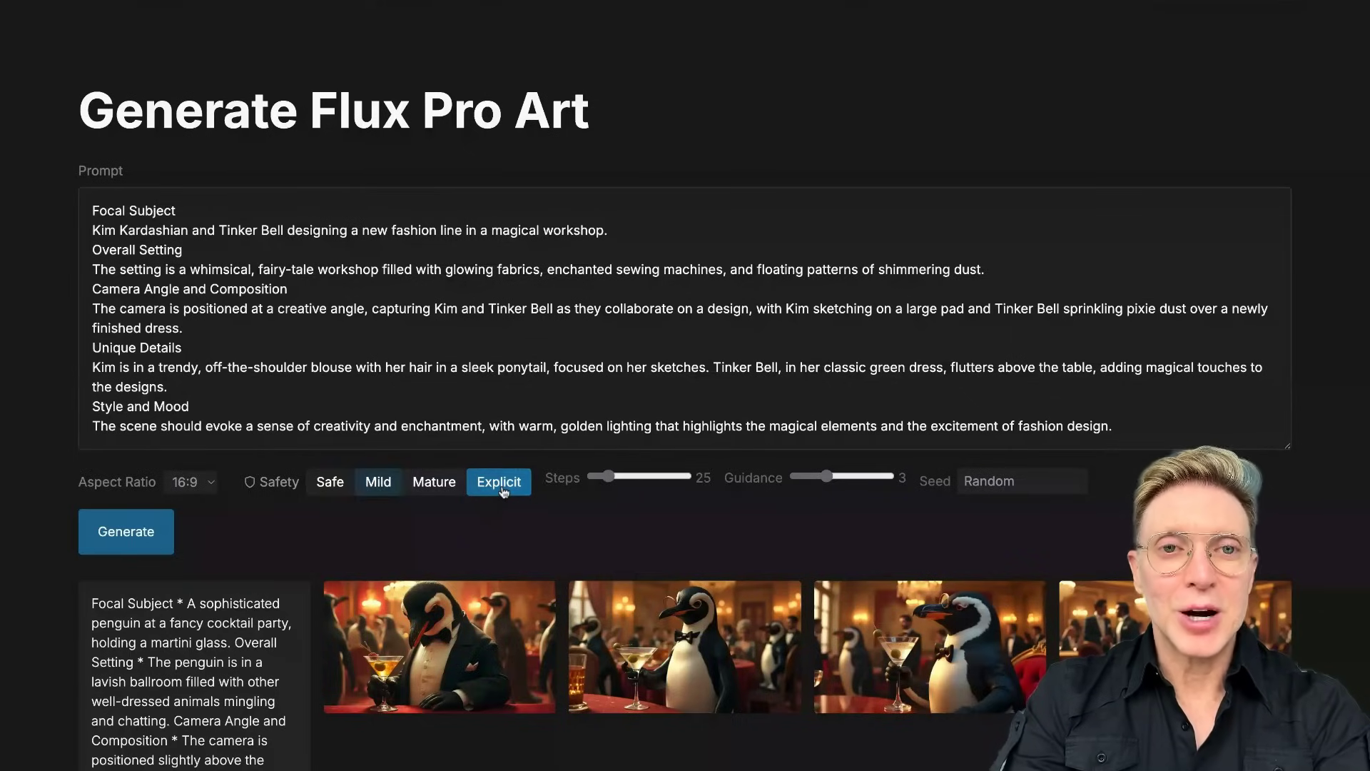
pyautogui.click(425, 483)
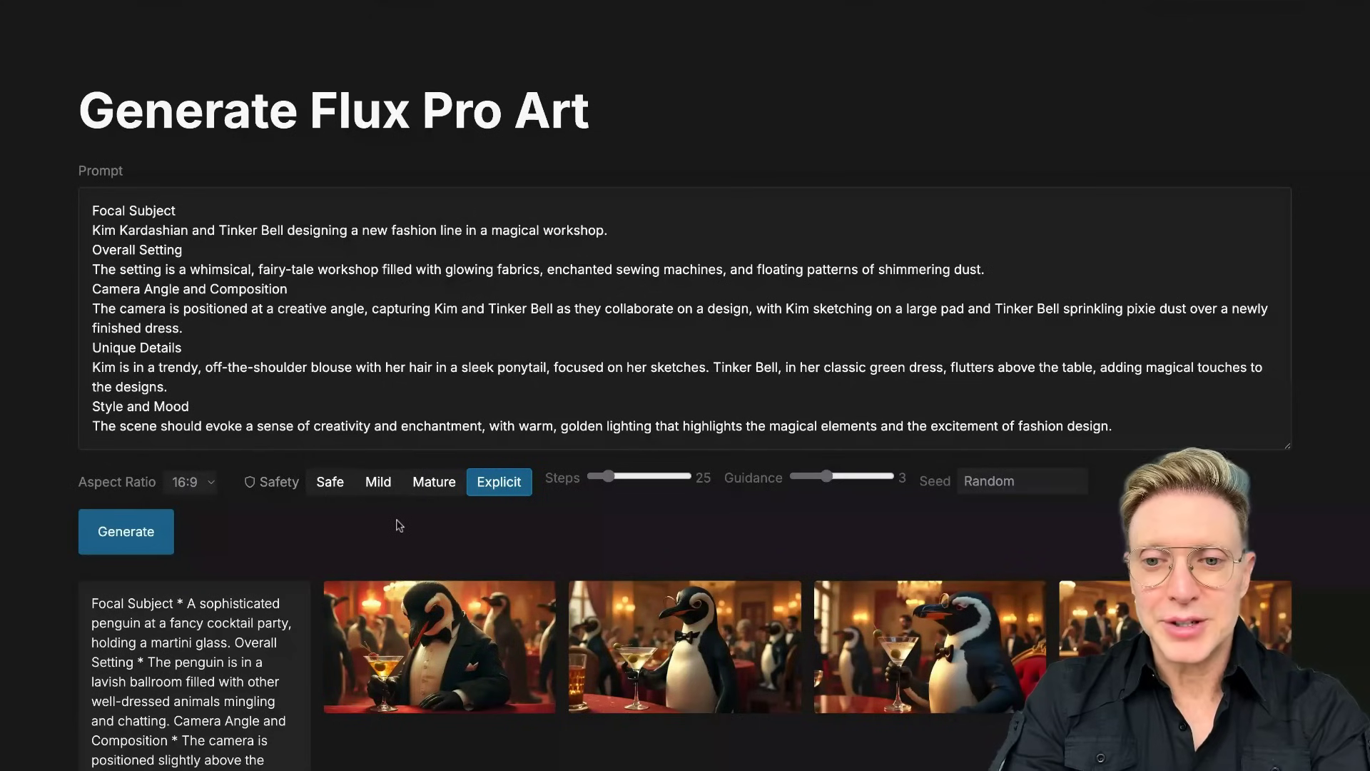
pyautogui.click(143, 523)
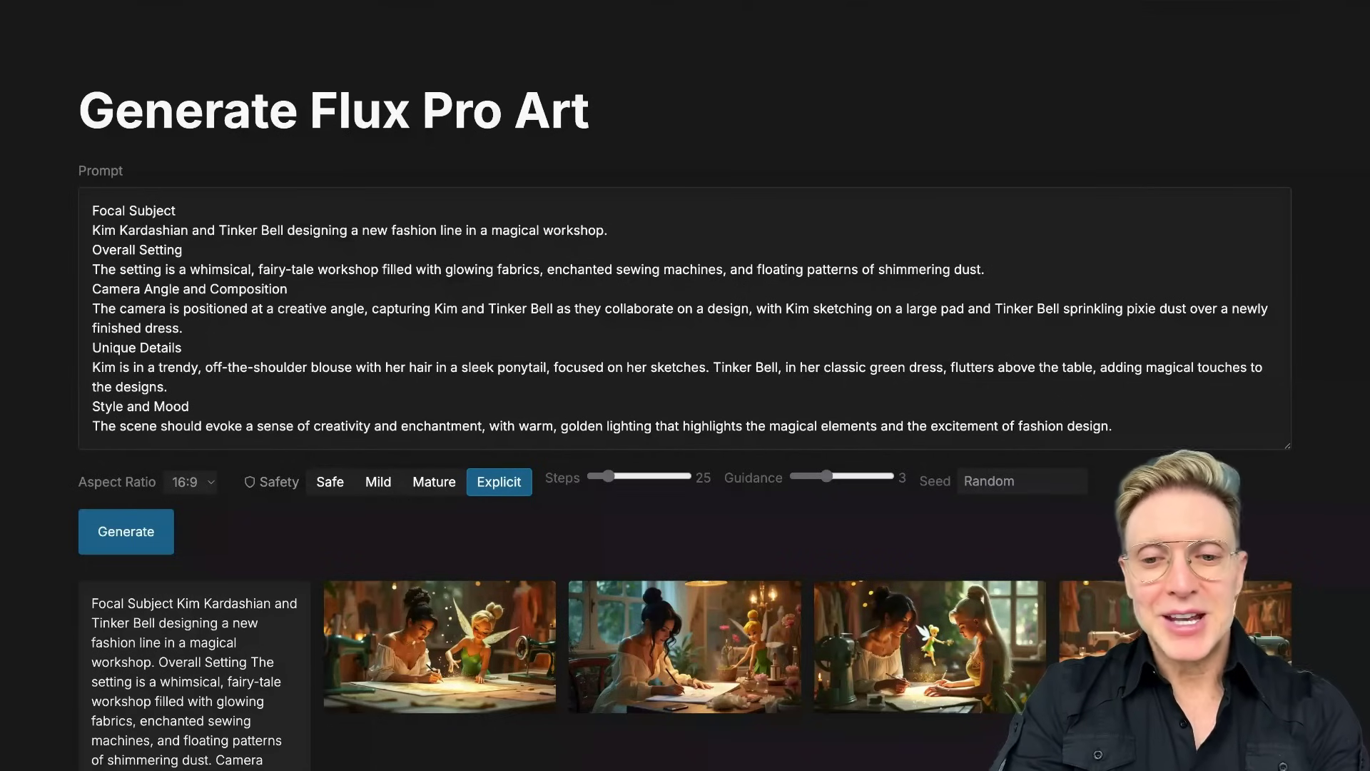
pyautogui.scroll(-1, 506, 459)
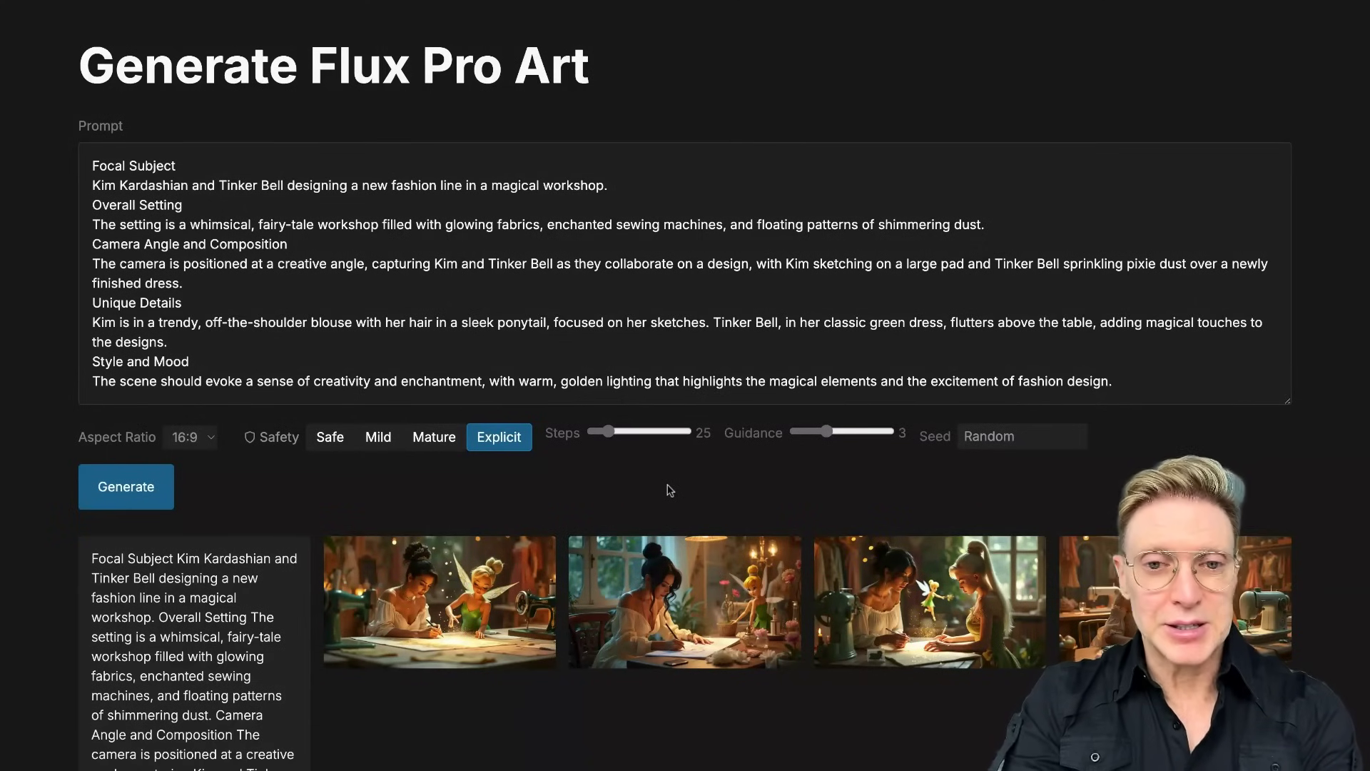
pyautogui.scroll(-1, 671, 490)
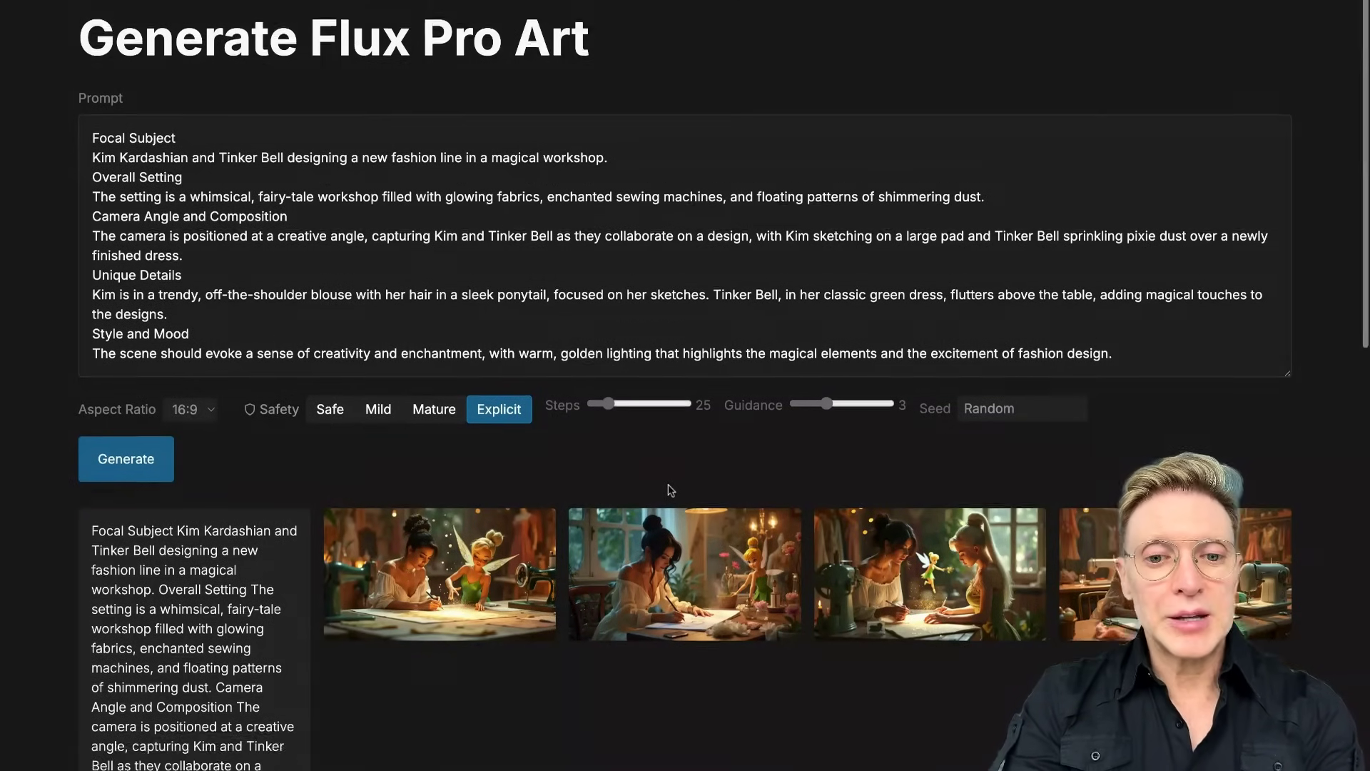